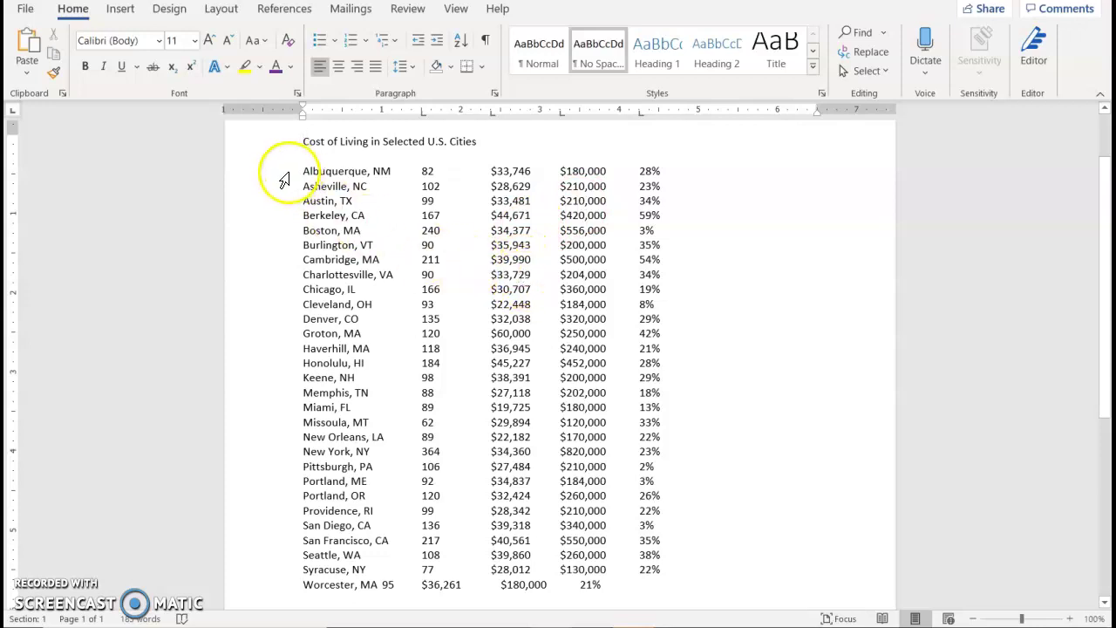
- Convert the tabbed city data to a five-column table separated at tabs, and set its row height to 0.4"
drag(284, 178, 281, 588)
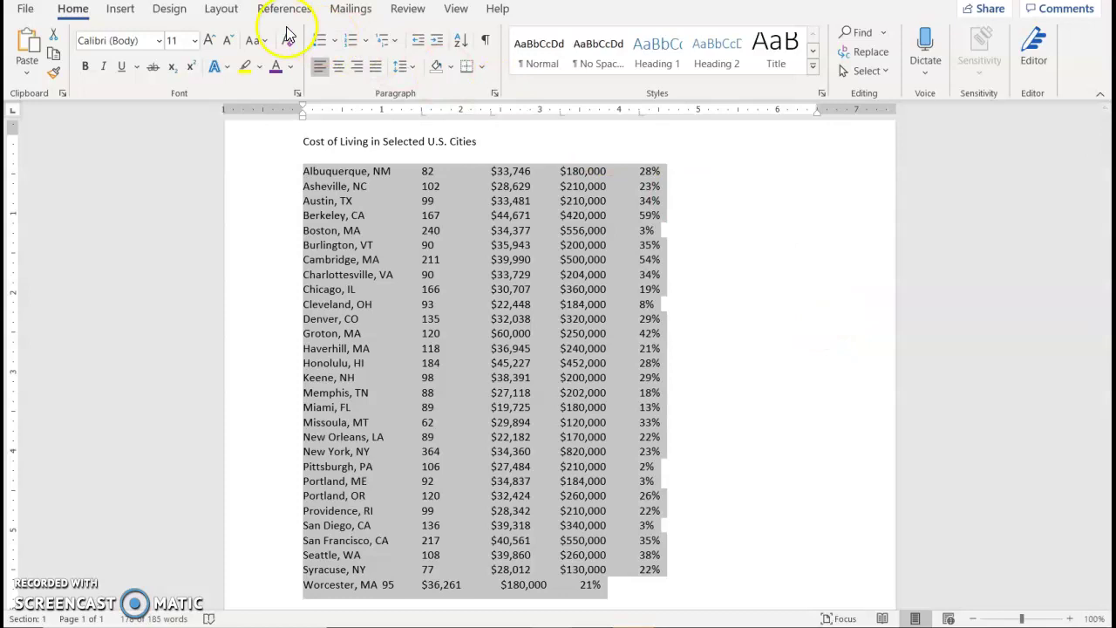
click(122, 9)
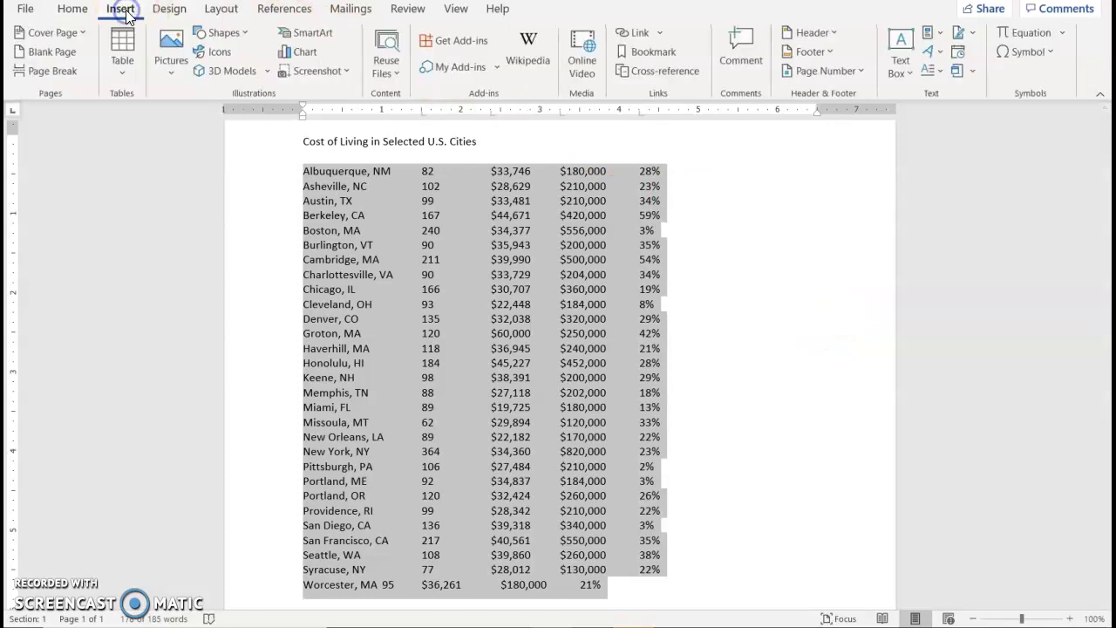
click(123, 65)
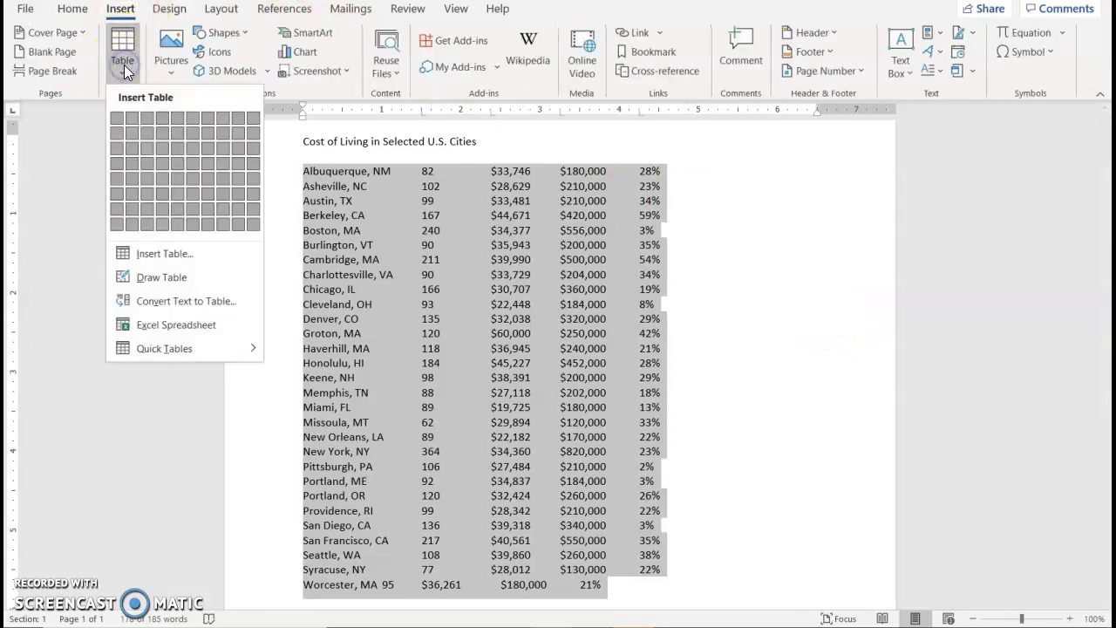
click(176, 307)
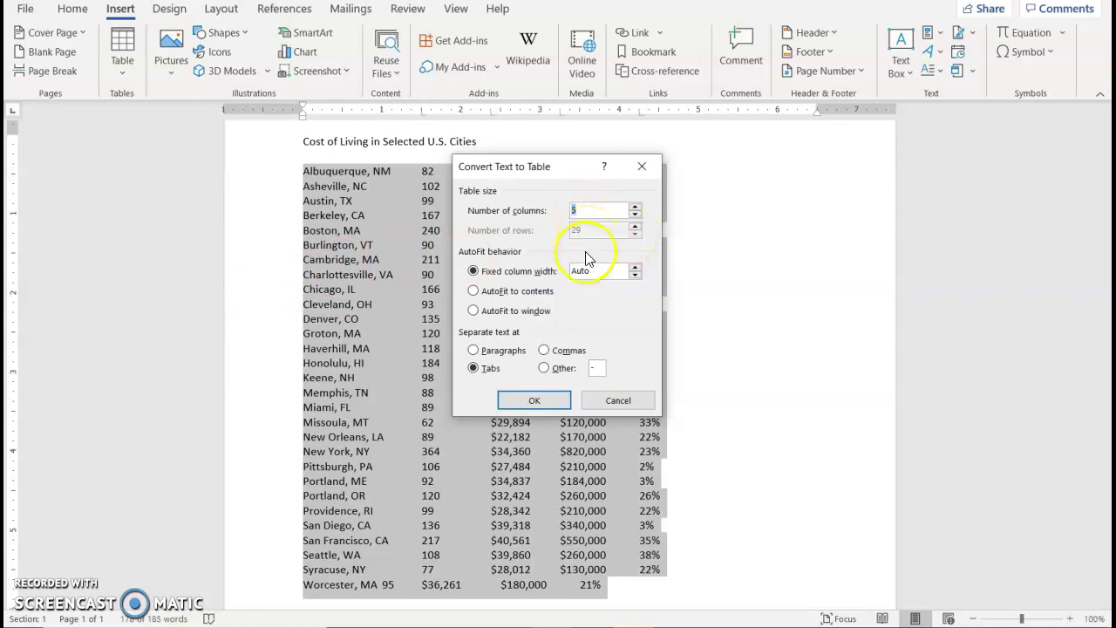
click(535, 400)
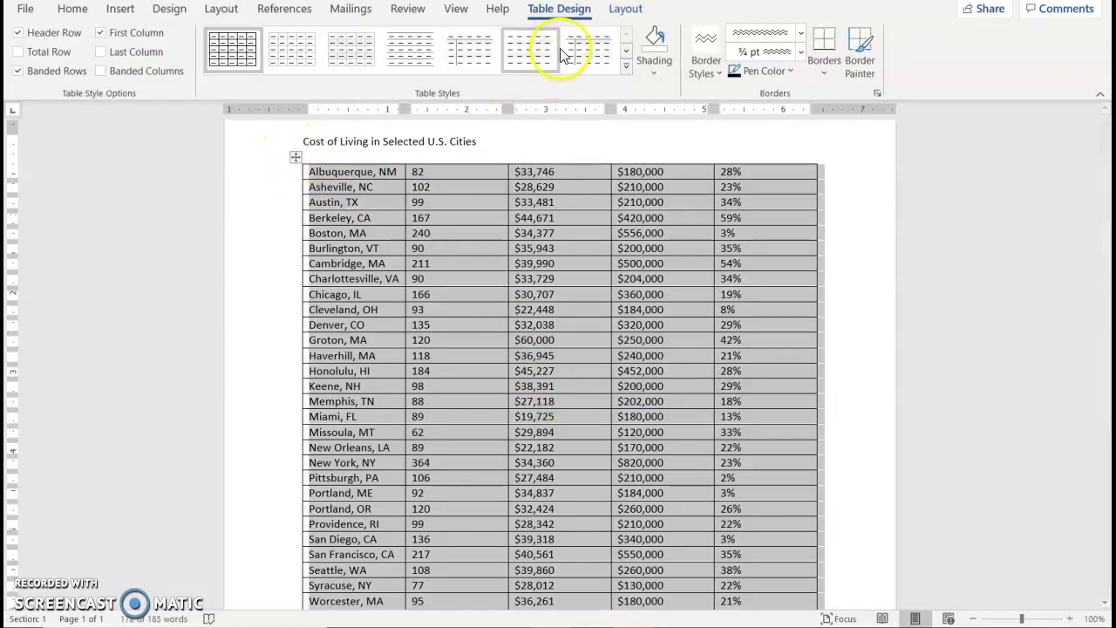
click(624, 9)
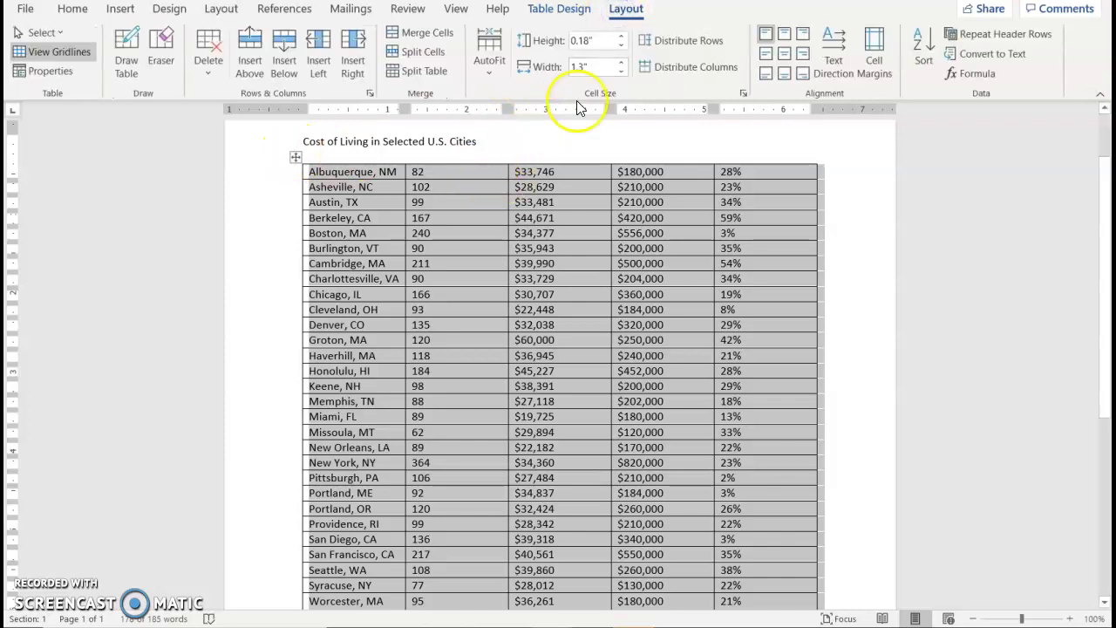
click(621, 38)
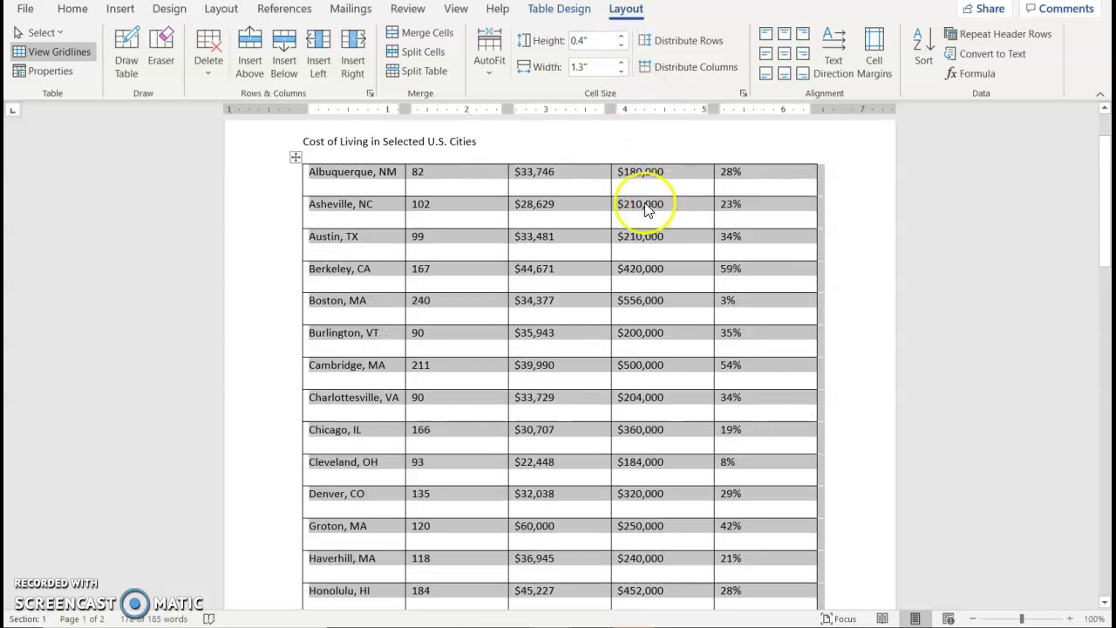
- Insert a row above Albuquerque, NM with the headings City, Cost of Living, Income, House Cost and Degree Rate
click(304, 177)
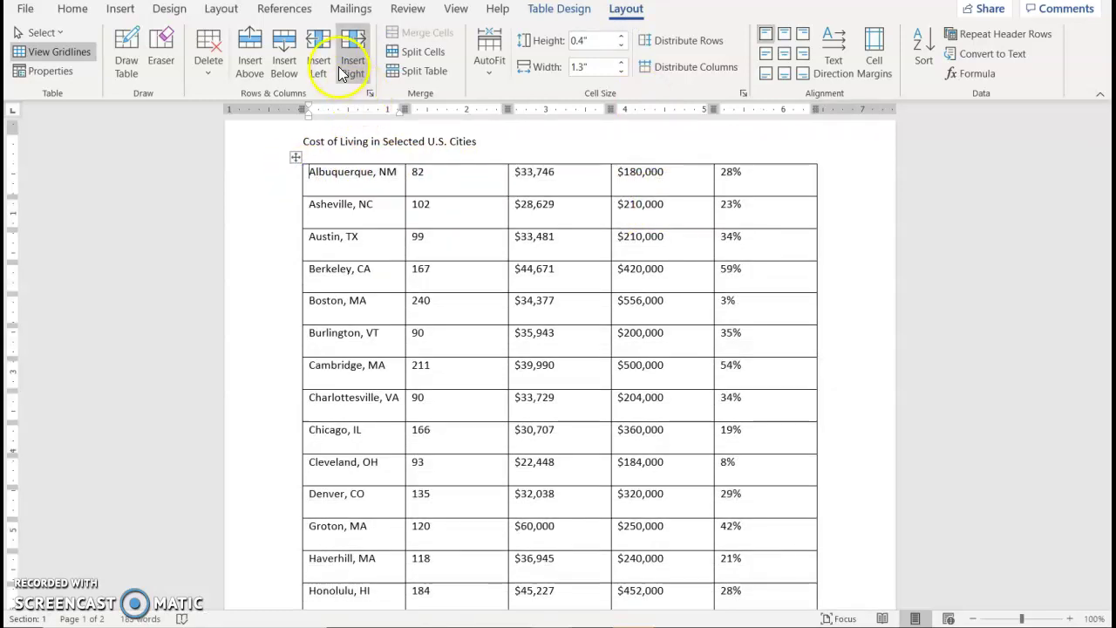
click(258, 52)
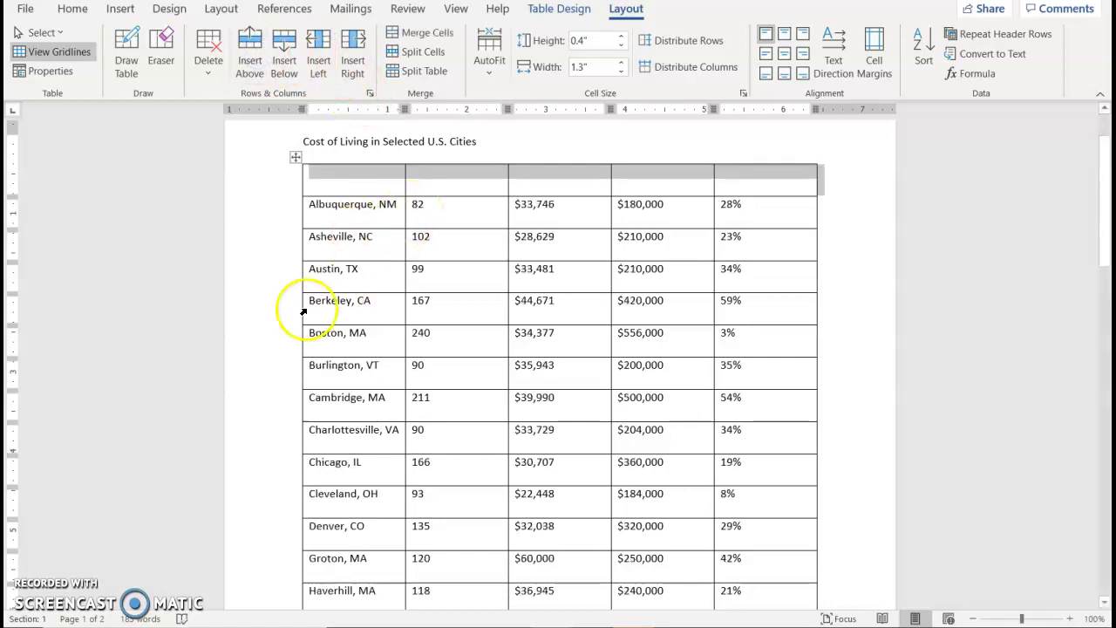
text(City	Cost of Living	Income	House Cost	Degree Rate)
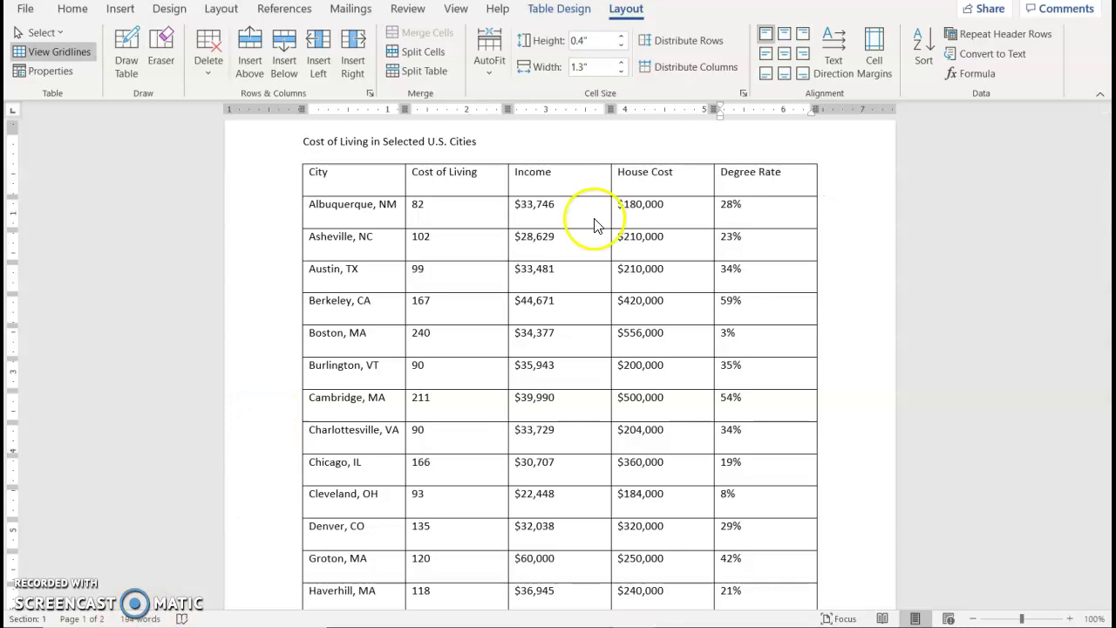
- Format the table's header row text as 14 pt, bold and purple
click(279, 190)
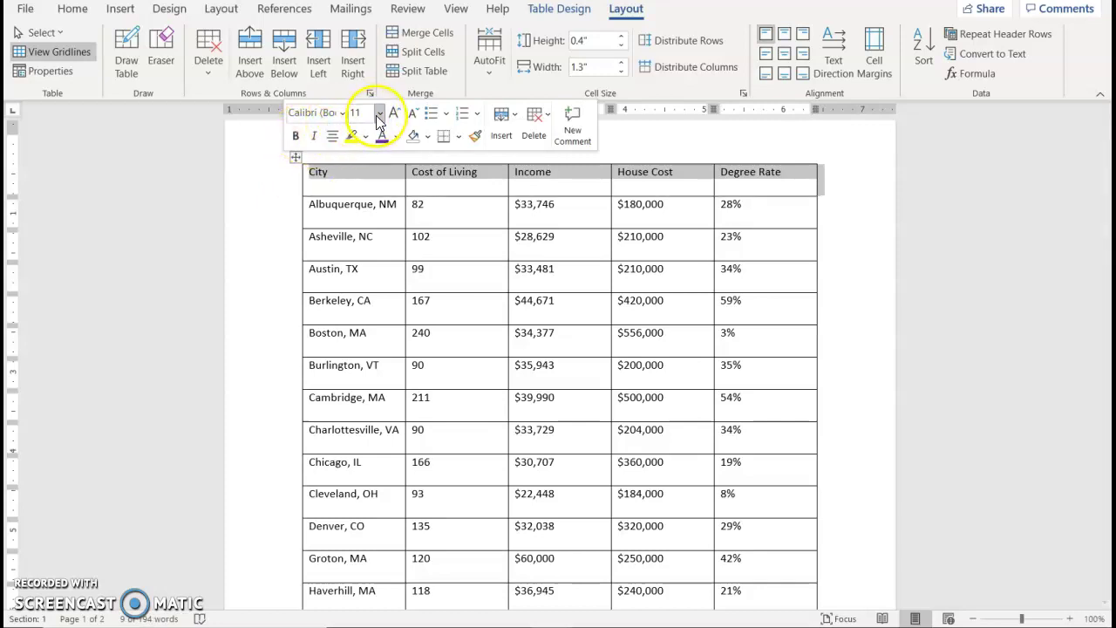
click(391, 116)
click(392, 115)
click(295, 137)
click(384, 140)
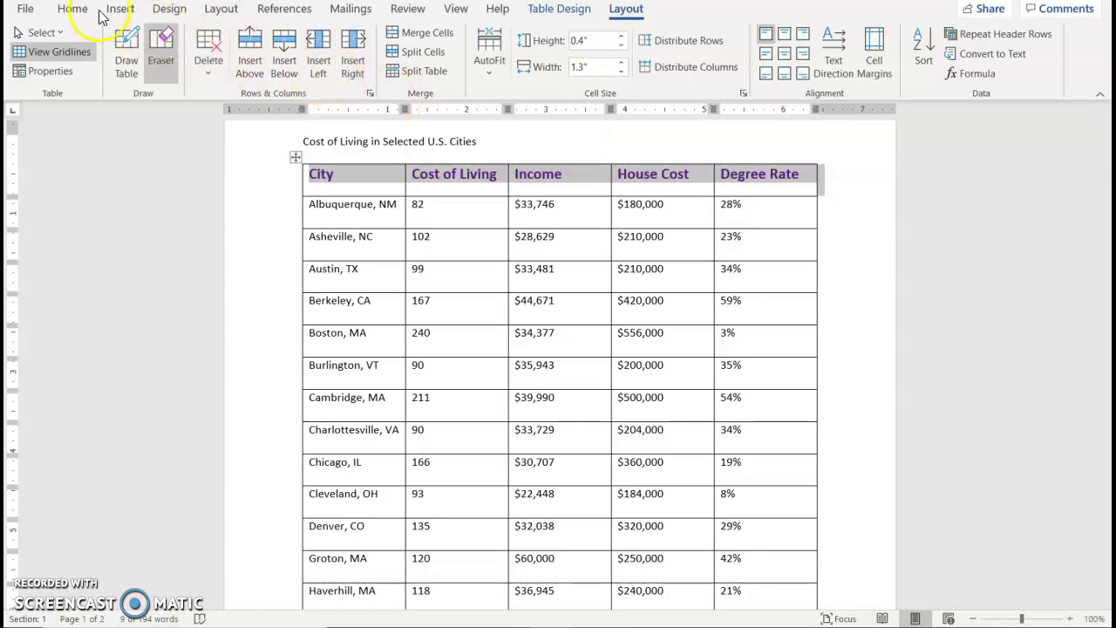
- Shade the header row light orange and center its headings horizontally and vertically in their cells
click(73, 9)
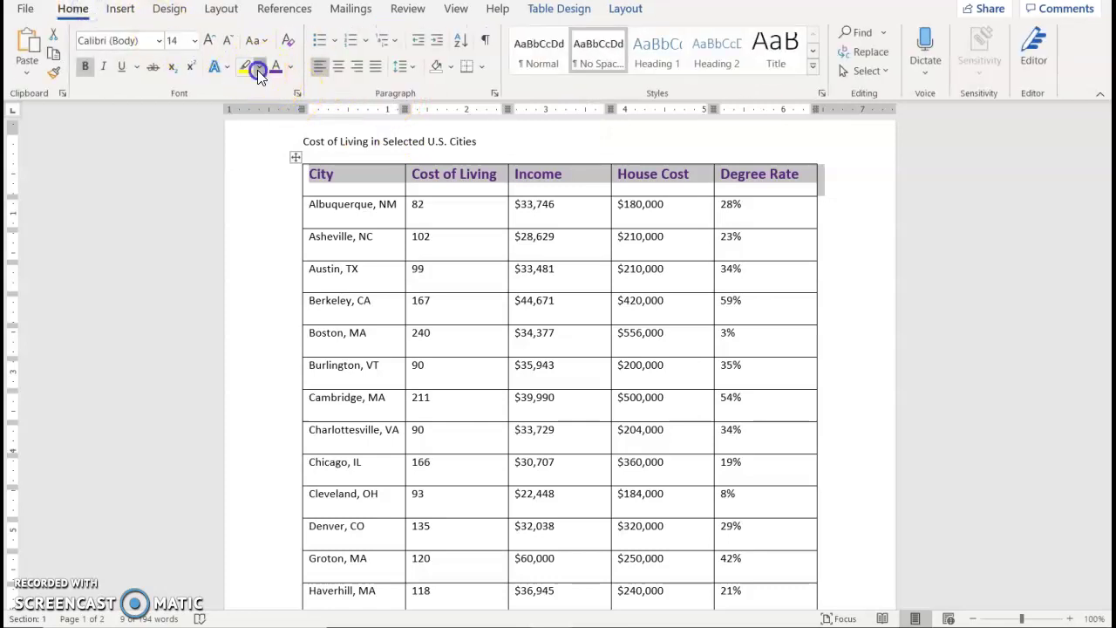
click(258, 69)
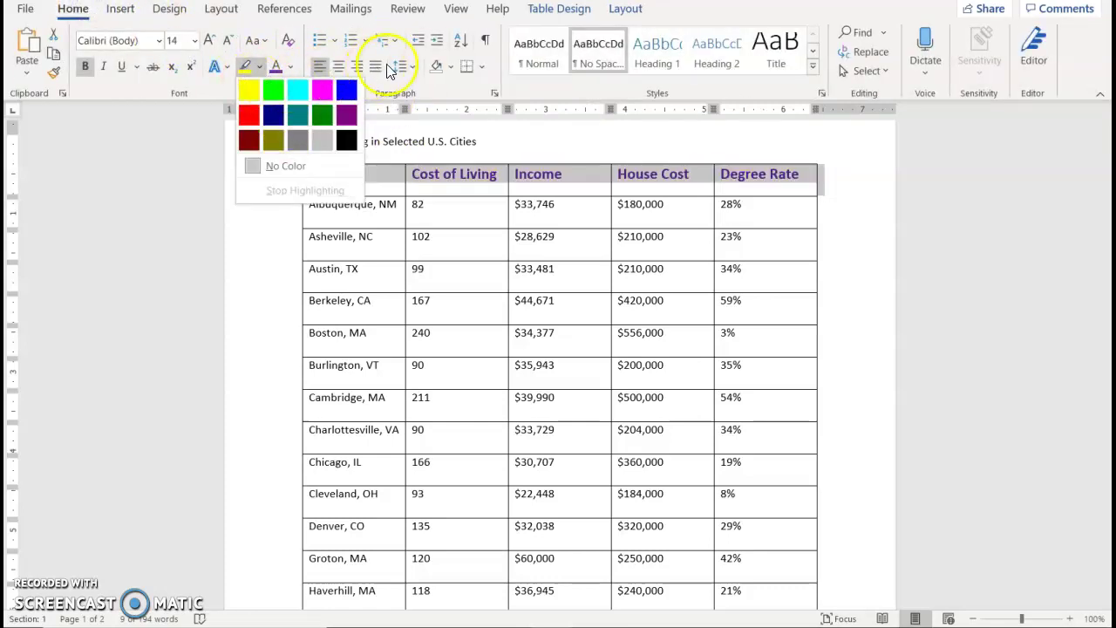
click(451, 69)
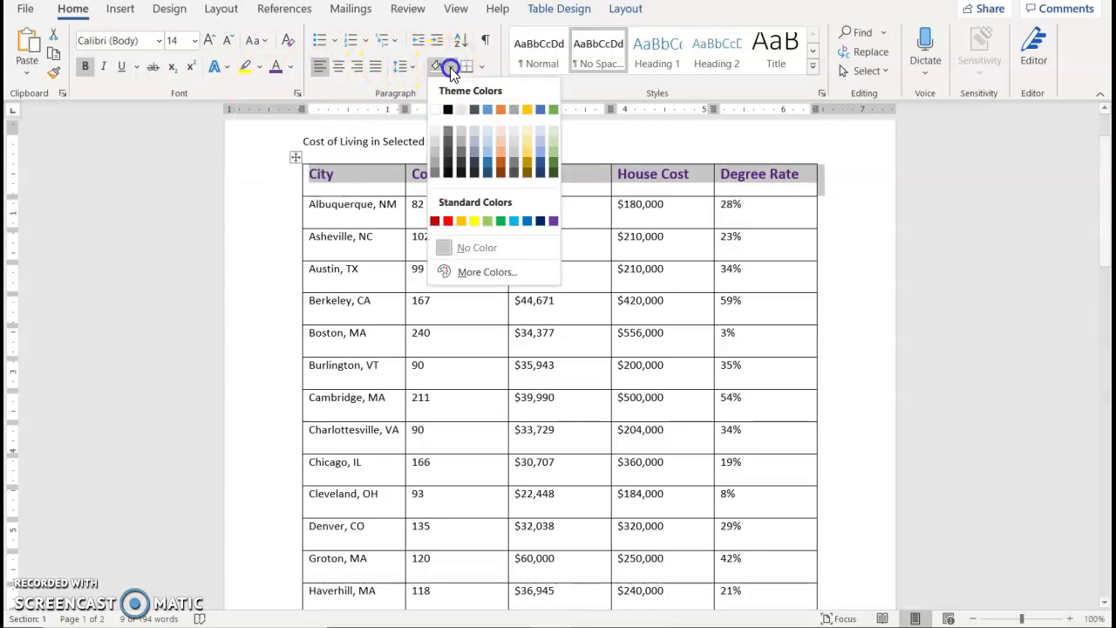
click(499, 133)
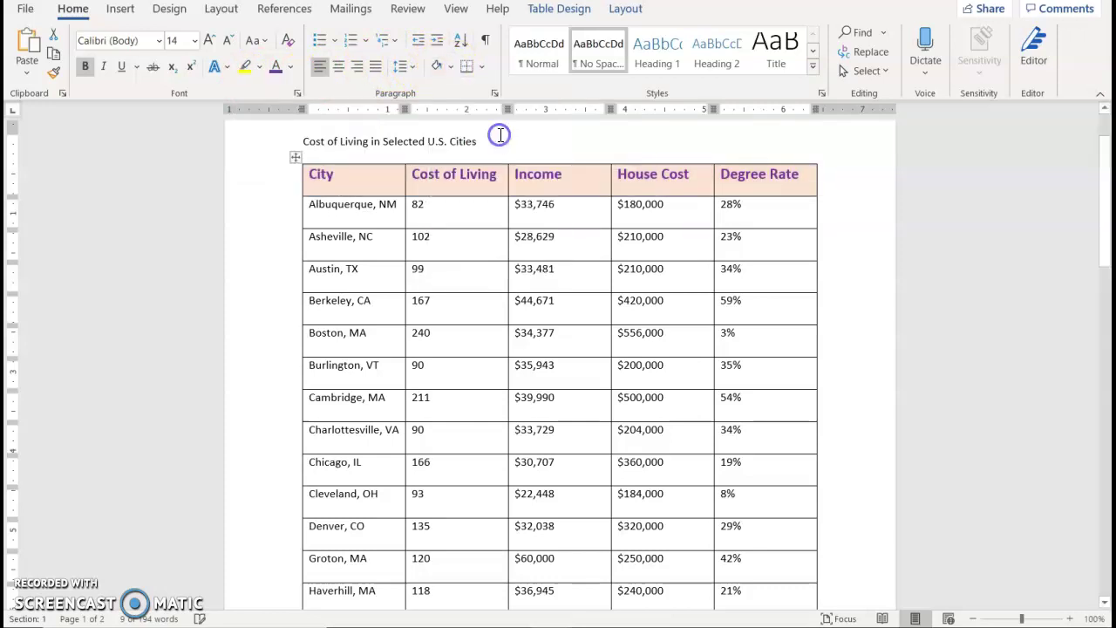
click(616, 12)
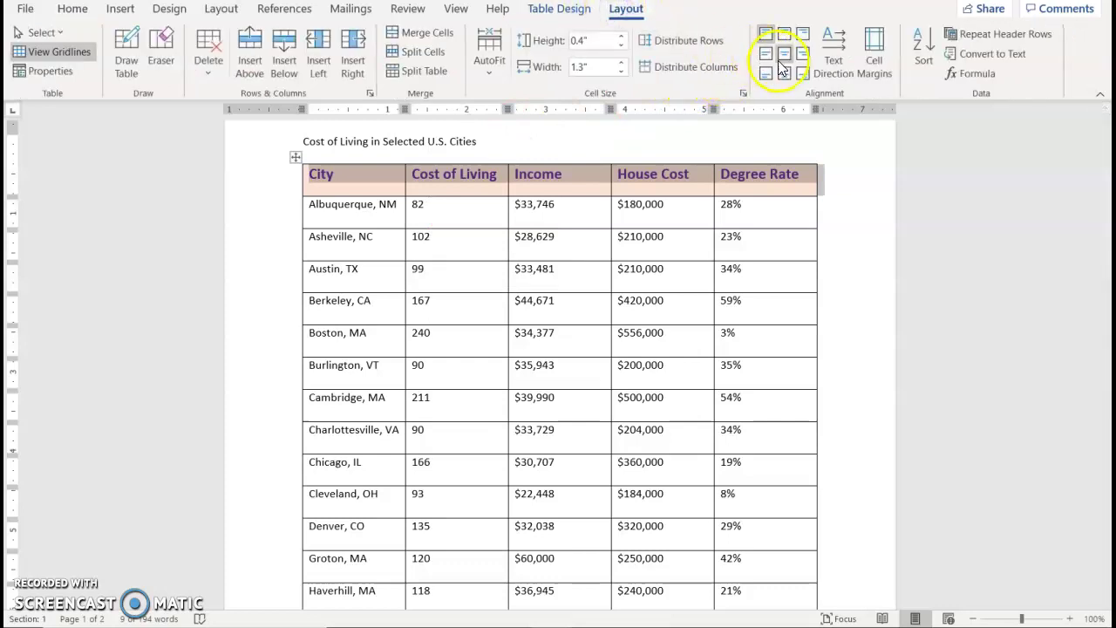
click(783, 55)
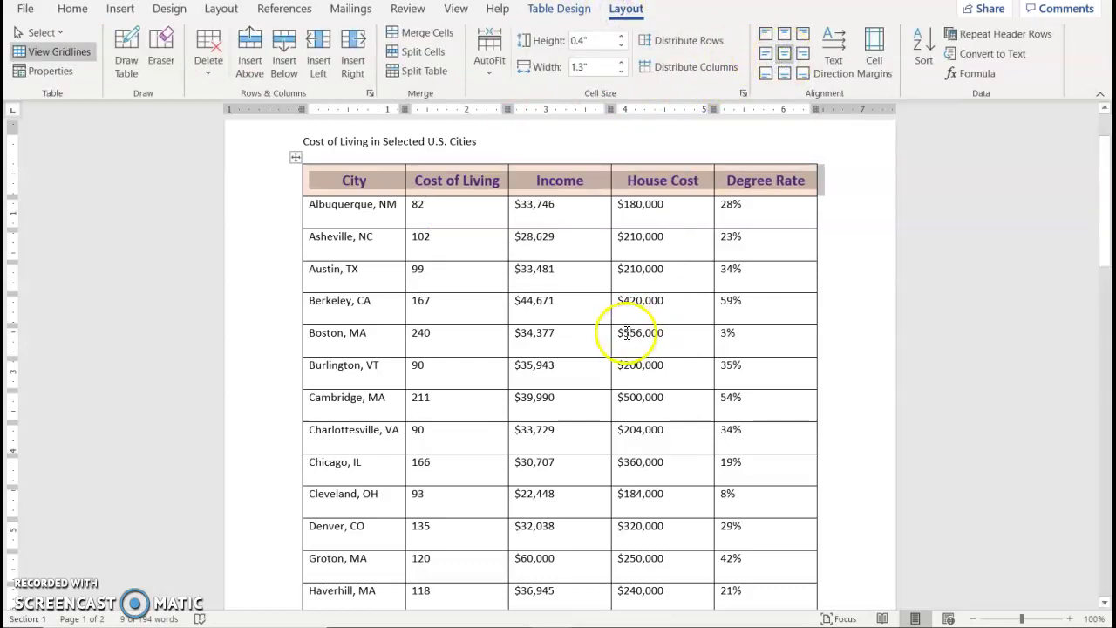
- Center all Cost of Living values, from Albuquerque to Worcester, horizontally and vertically in their cells
scroll(570, 333, down, 1)
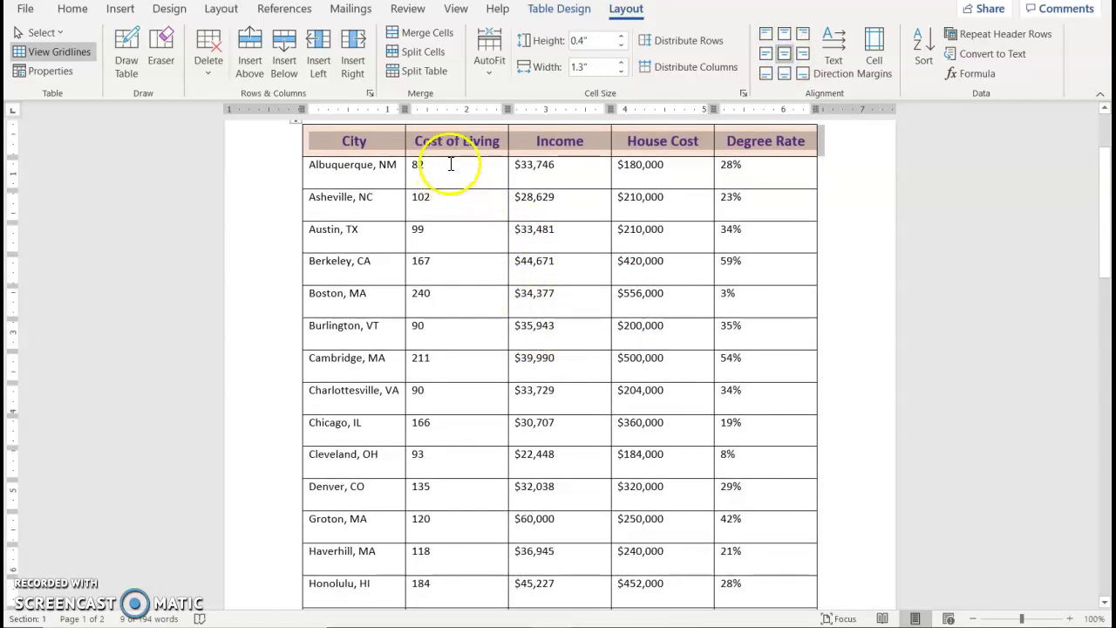
scroll(451, 165, down, 1)
scroll(460, 163, up, 1)
drag(457, 168, 450, 452)
mouse_move(455, 585)
mouse_down()
mouse_move(453, 613)
mouse_move(444, 558)
mouse_move(442, 616)
mouse_move(446, 556)
mouse_move(444, 590)
mouse_up()
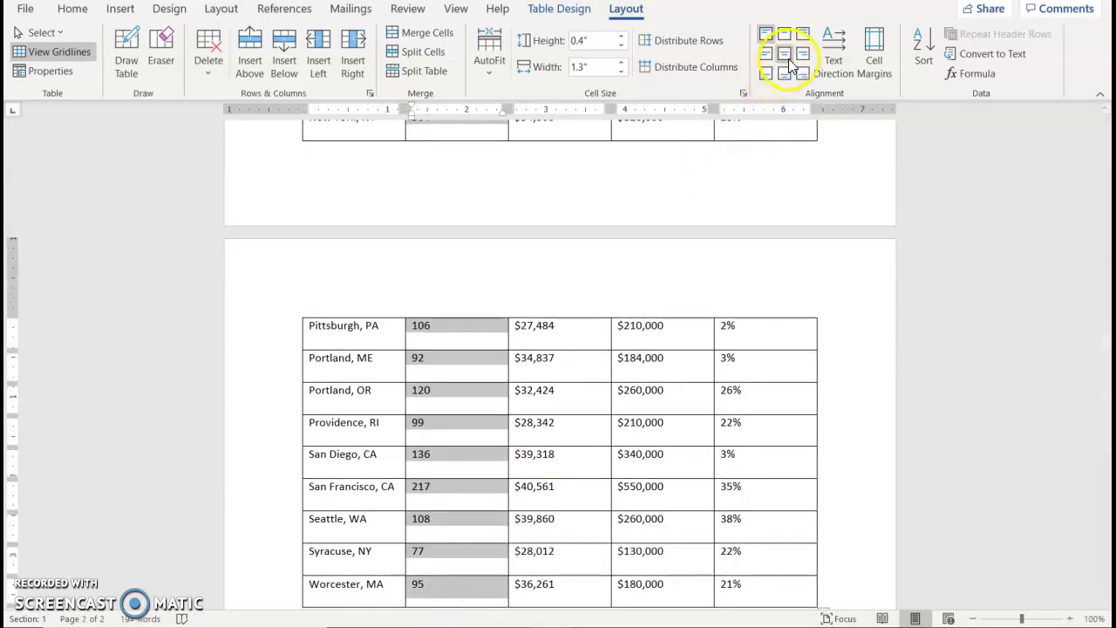
click(789, 56)
- Center all Degree Rate percentages horizontally and vertically in their cells
drag(769, 554, 745, 222)
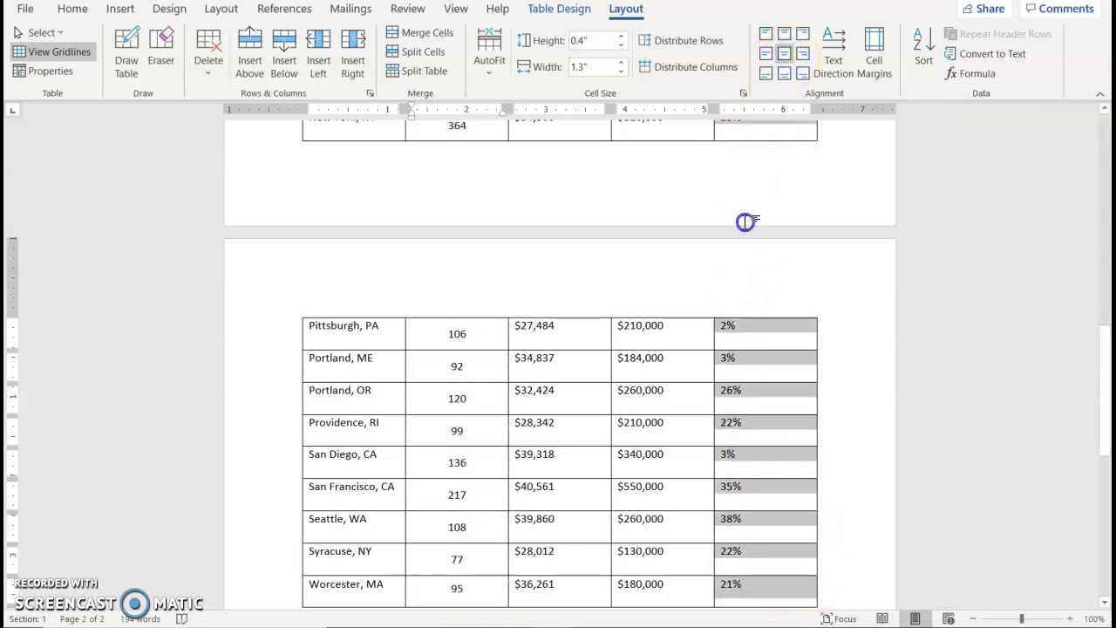
drag(751, 123, 754, 161)
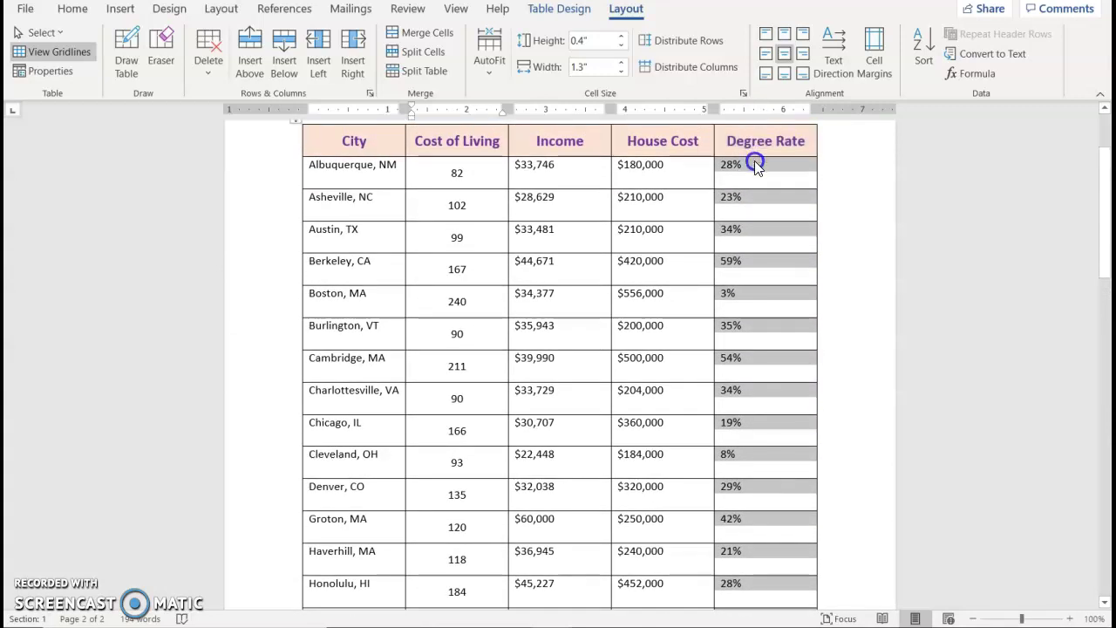
click(785, 54)
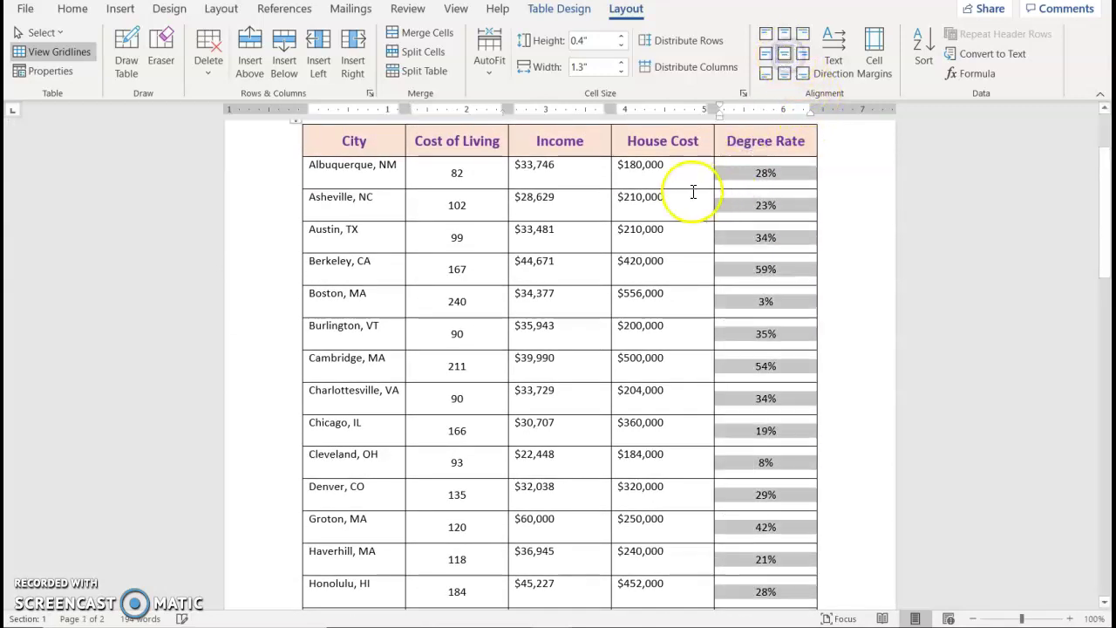
- Align all Income and House Cost values to the right and vertically centered in their cells
drag(540, 165, 655, 515)
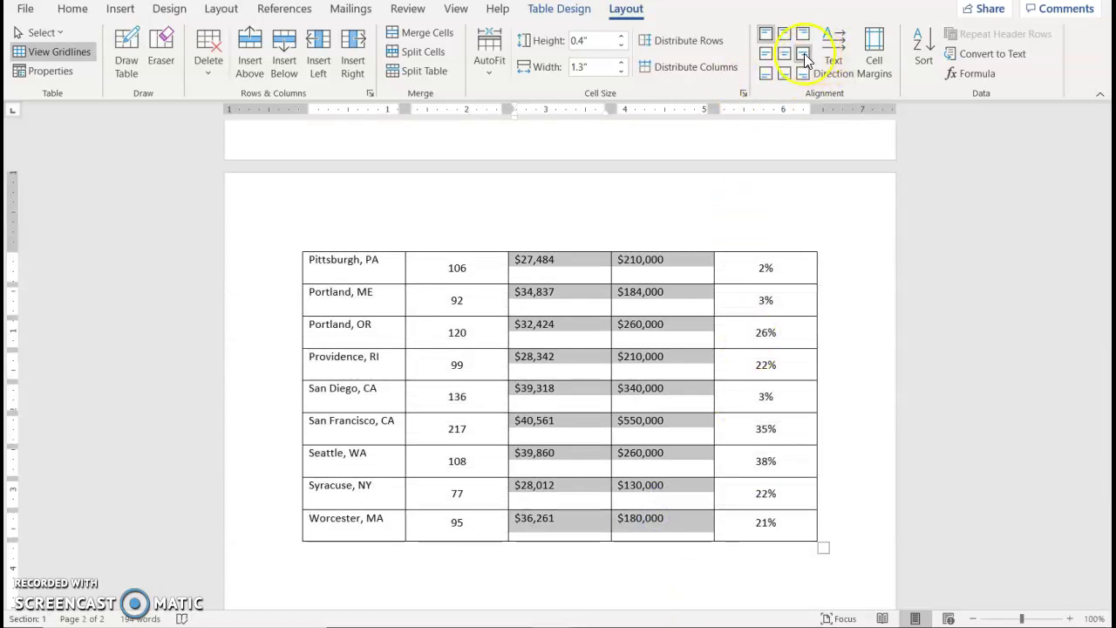
click(804, 58)
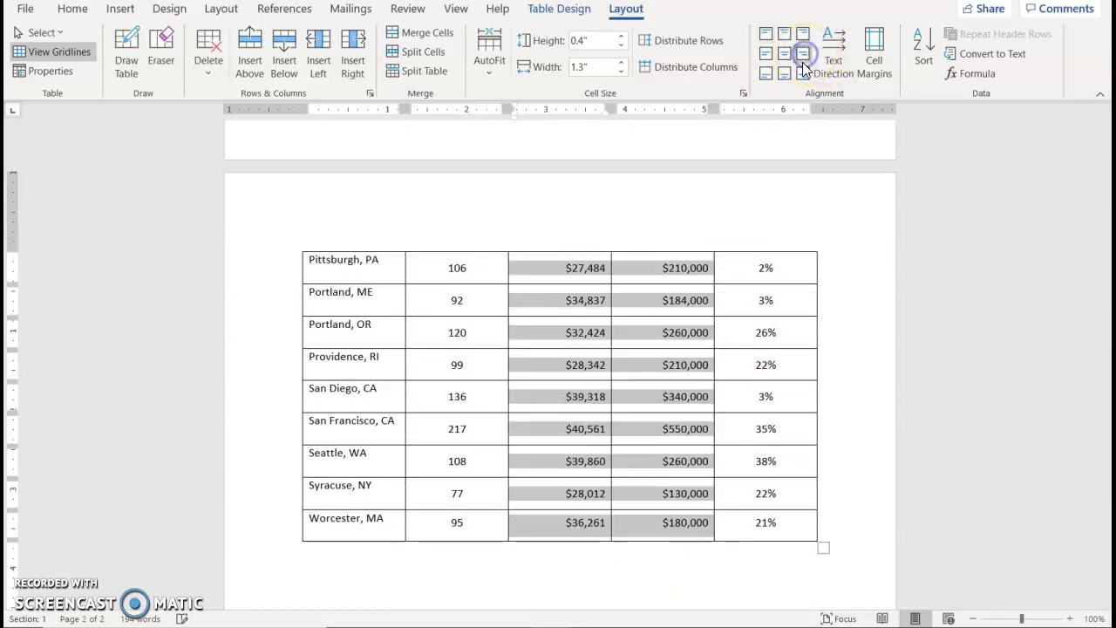
click(688, 332)
- Center the title "Cost of Living in Selected U.S. Cities" above the table and format it as 18 pt purple text
scroll(671, 331, up, 2)
scroll(670, 331, up, 8)
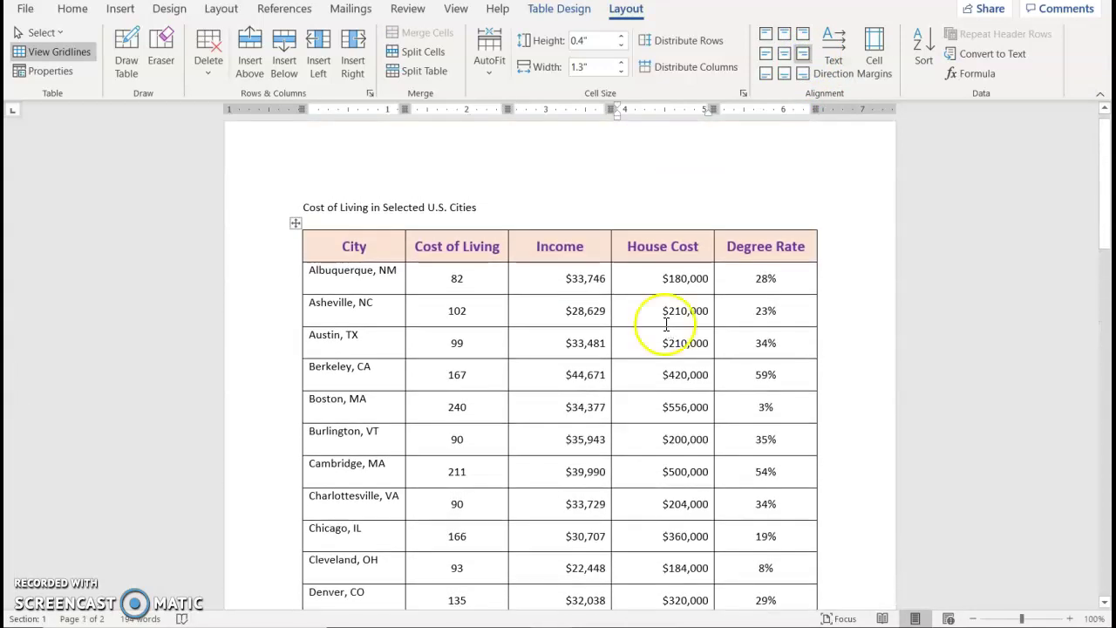
click(279, 209)
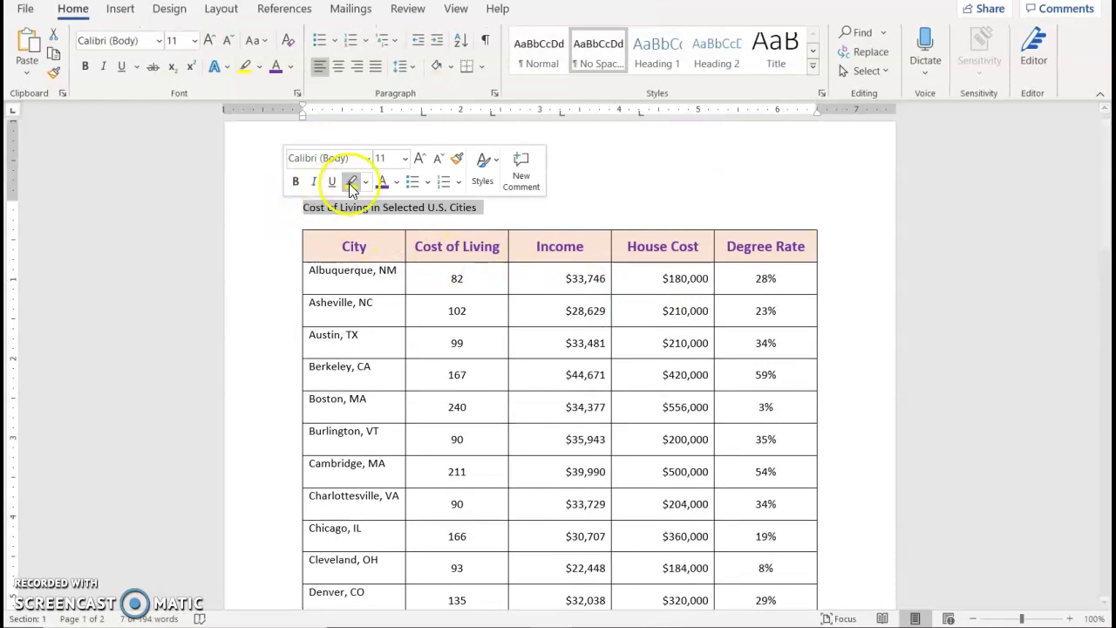
click(339, 66)
click(209, 40)
click(210, 40)
click(209, 40)
click(209, 40)
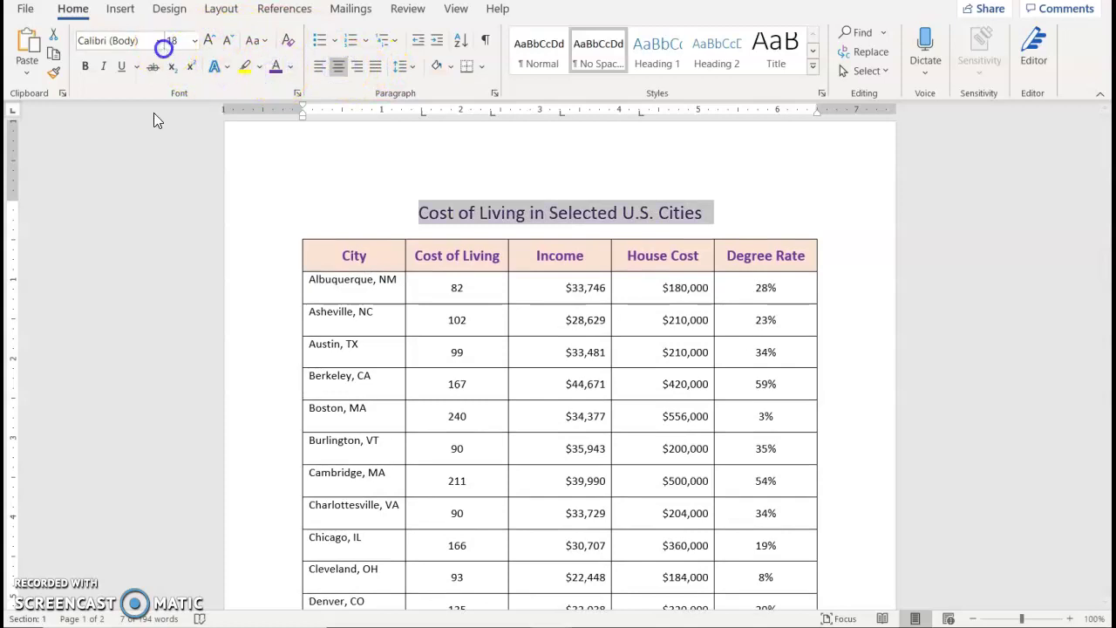
- Change the title's font to Elephant and its size to 20 pt
click(157, 41)
scroll(200, 296, down, 10)
scroll(169, 443, down, 20)
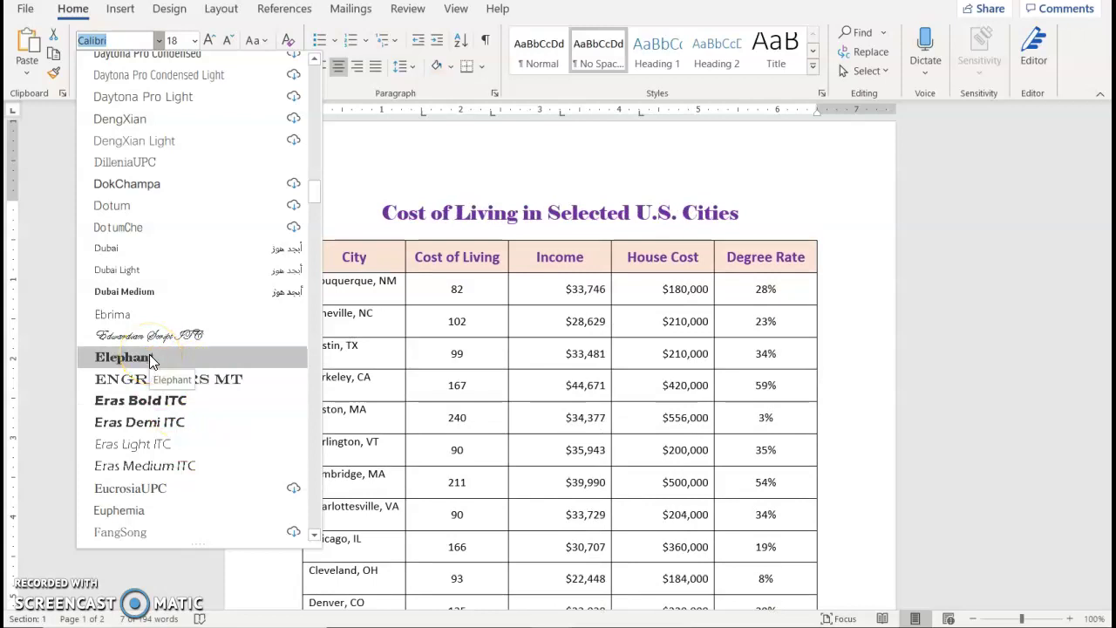
click(150, 358)
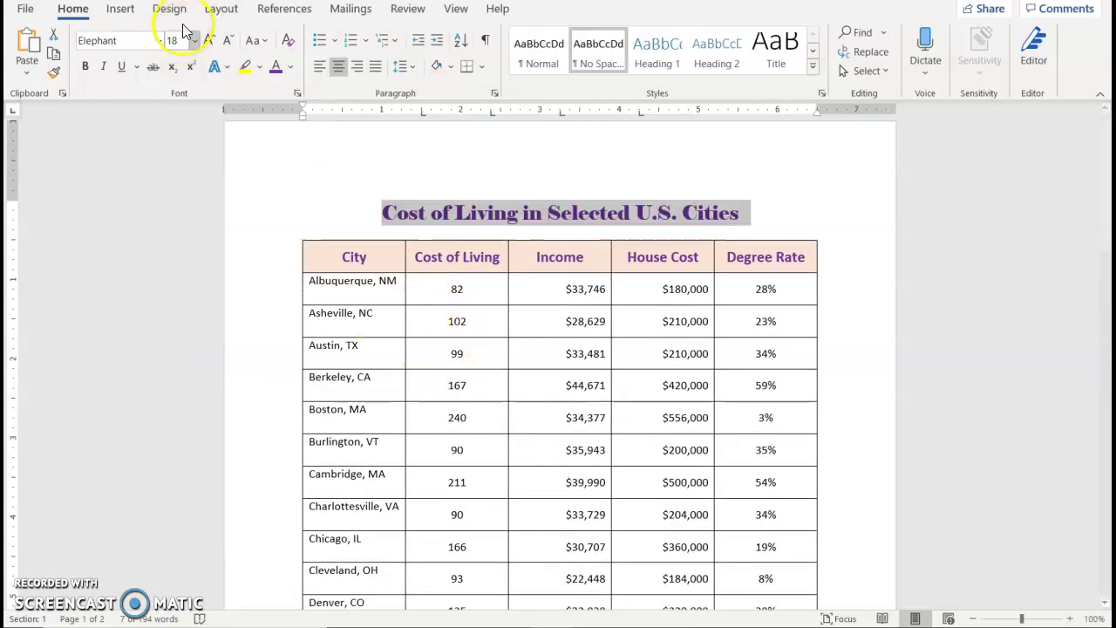
click(203, 44)
- Add a blank row below Worcester, MA at the end of the table and place the cursor in its Cost of Living cell
scroll(473, 336, down, 12)
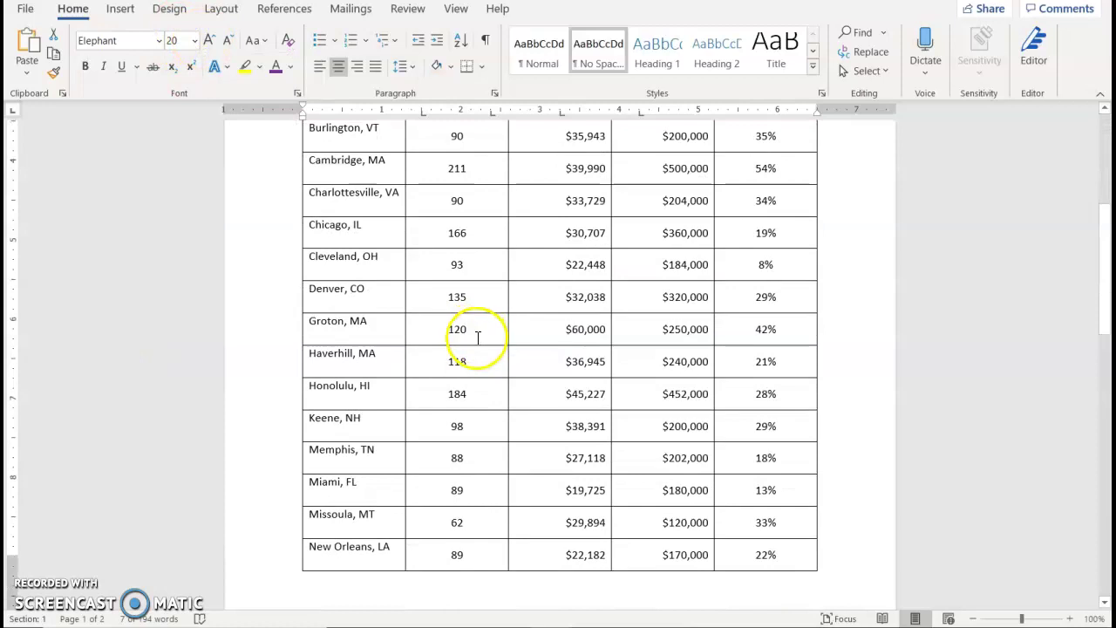
scroll(479, 357, down, 8)
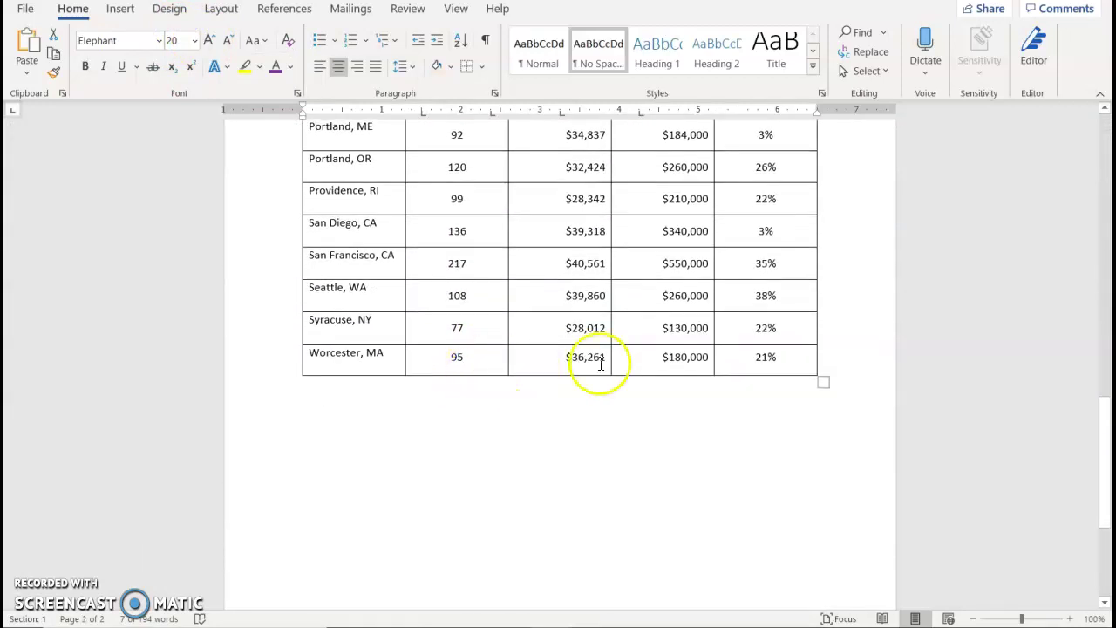
mouse_move(301, 388)
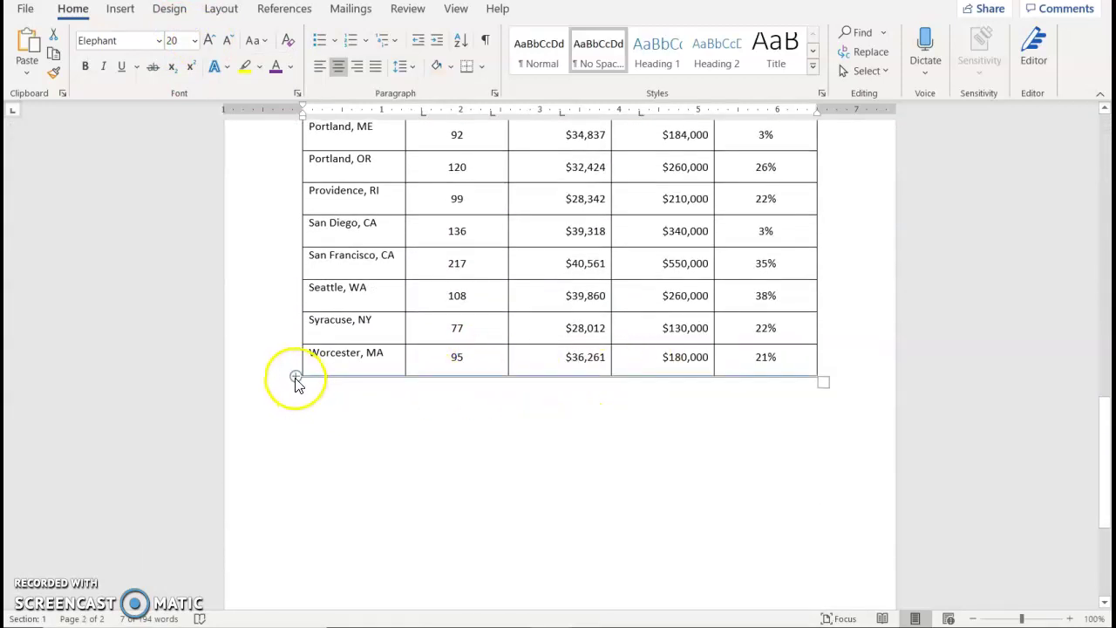
click(296, 377)
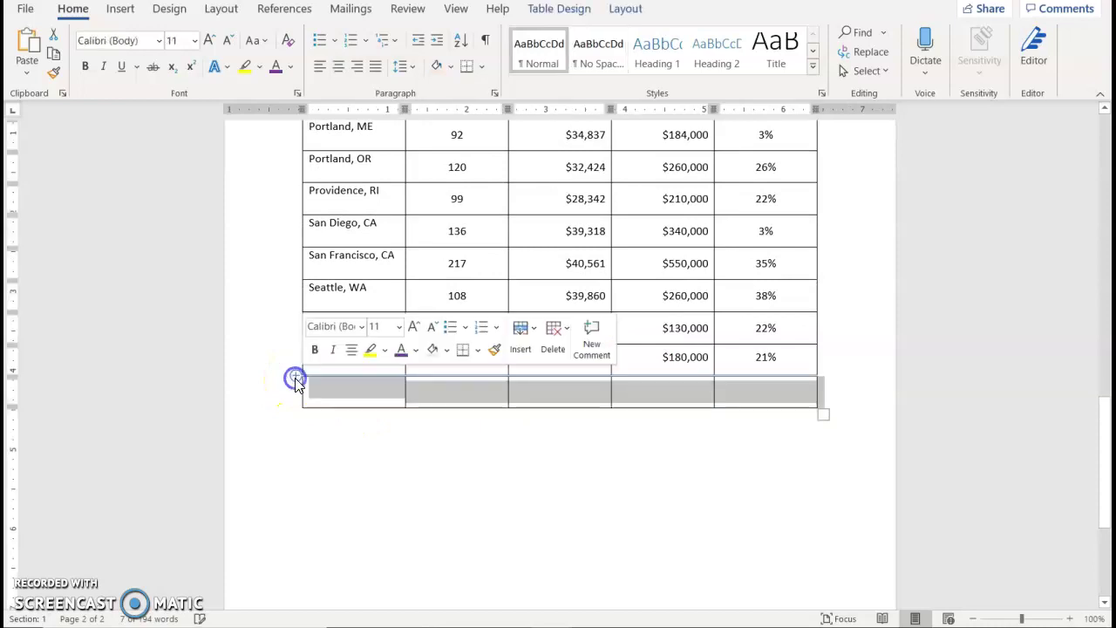
click(466, 392)
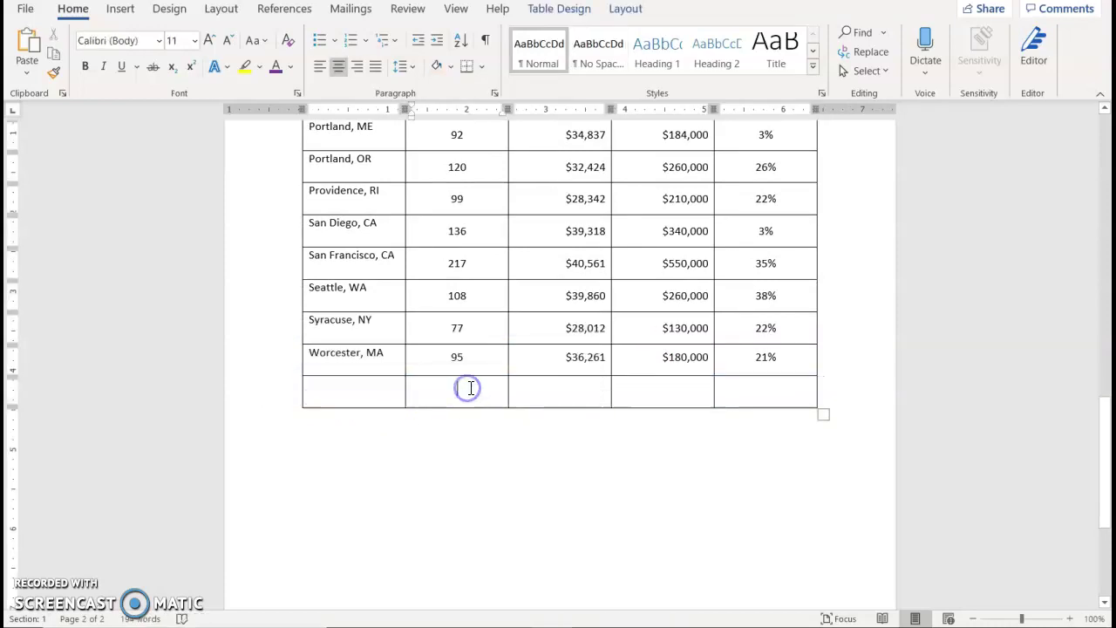
- Label the blank last row "Total" in the City column and align that cell left and vertically centered
scroll(732, 324, up, 1)
scroll(610, 297, up, 2)
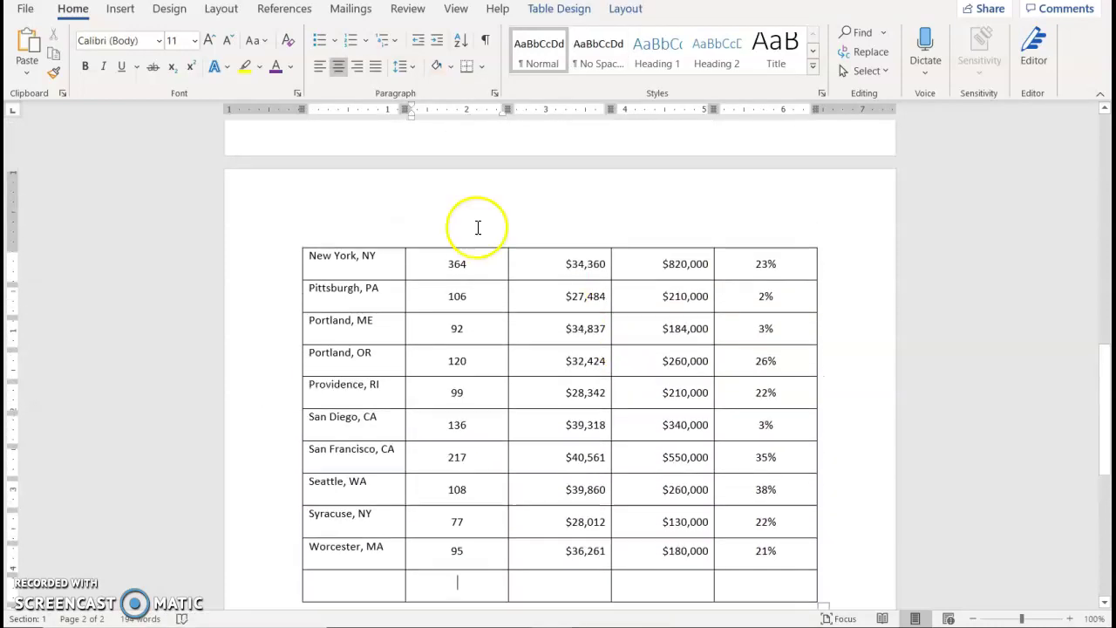
scroll(573, 344, down, 1)
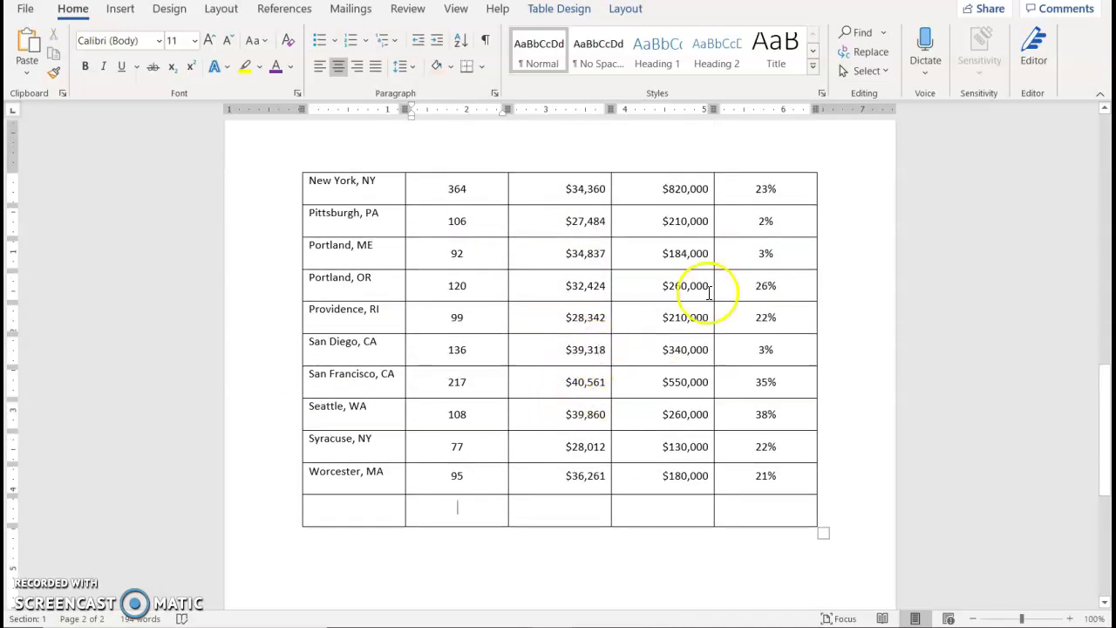
click(339, 510)
text(Total)
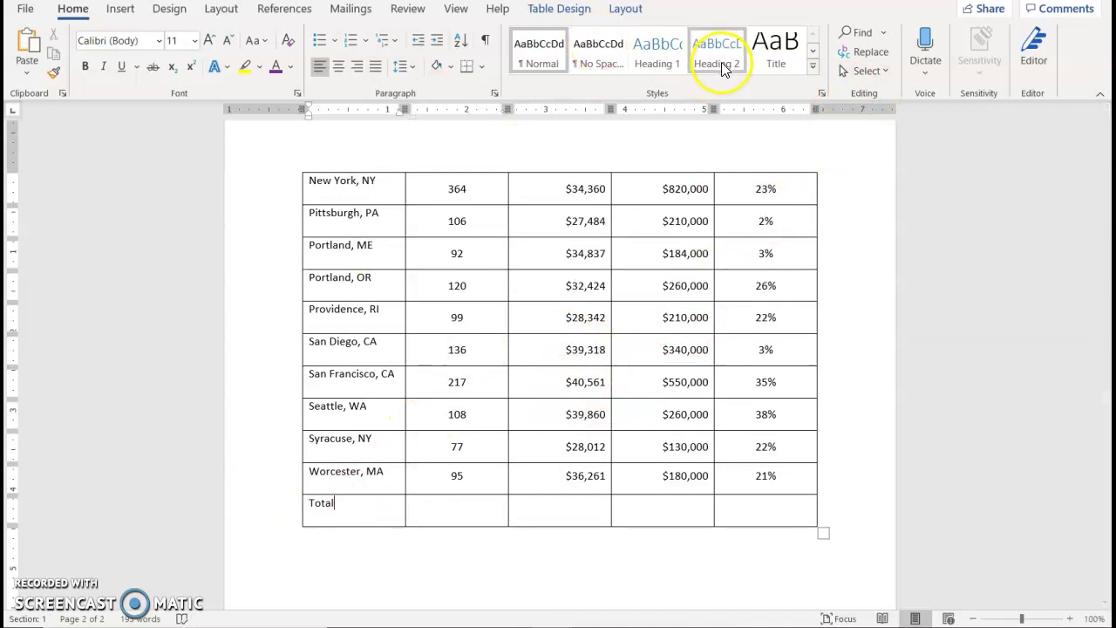
click(628, 12)
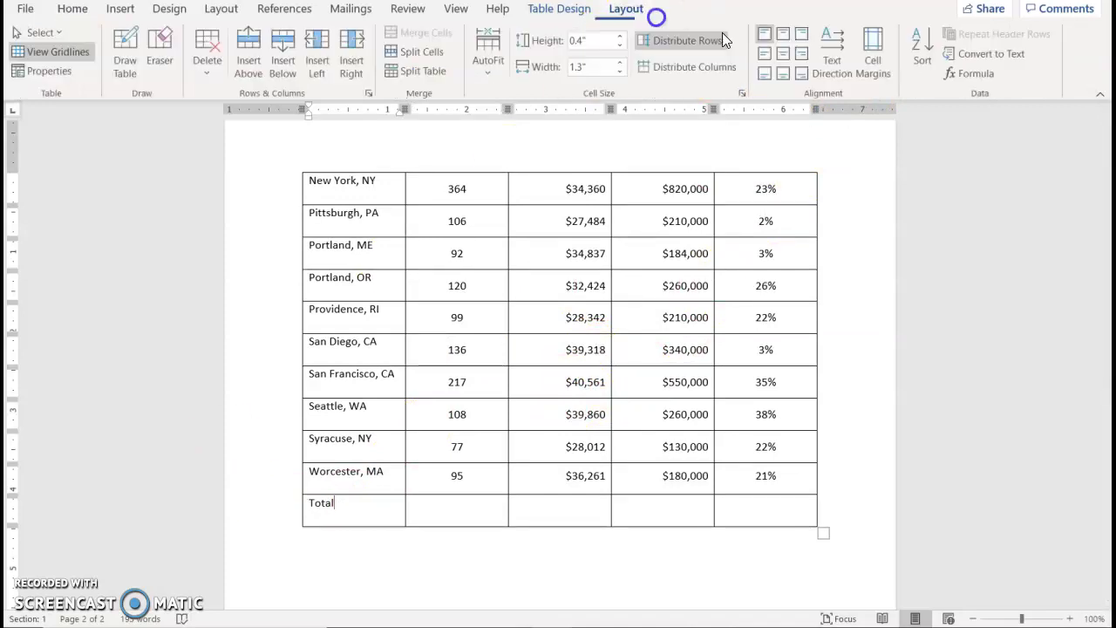
click(767, 56)
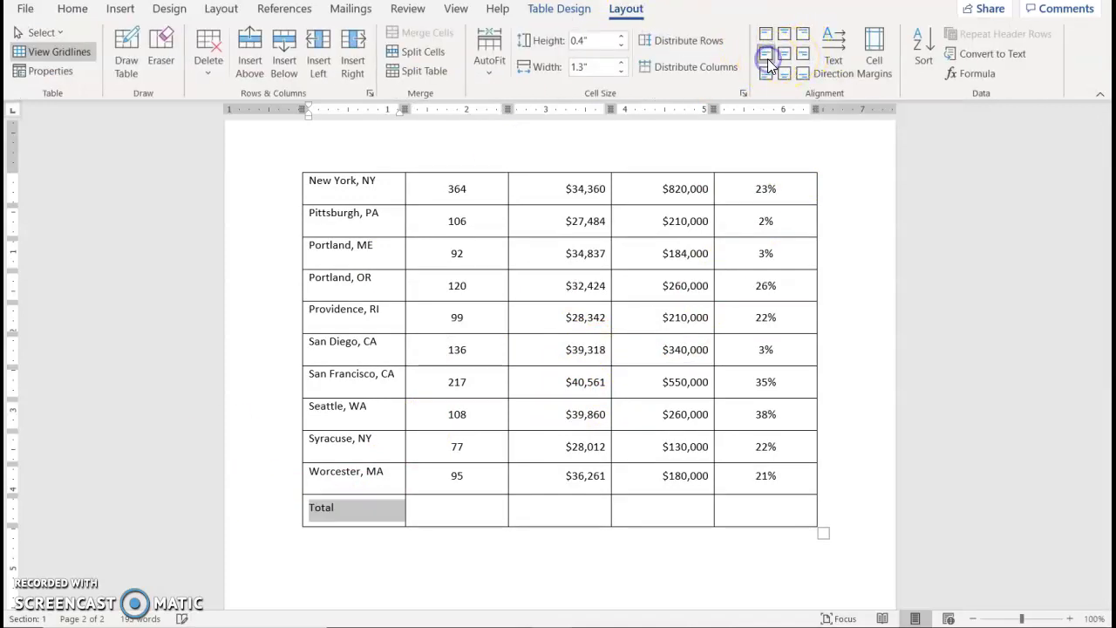
- Insert the formula =SUM(ABOVE) in the Total row's Cost of Living cell
click(448, 511)
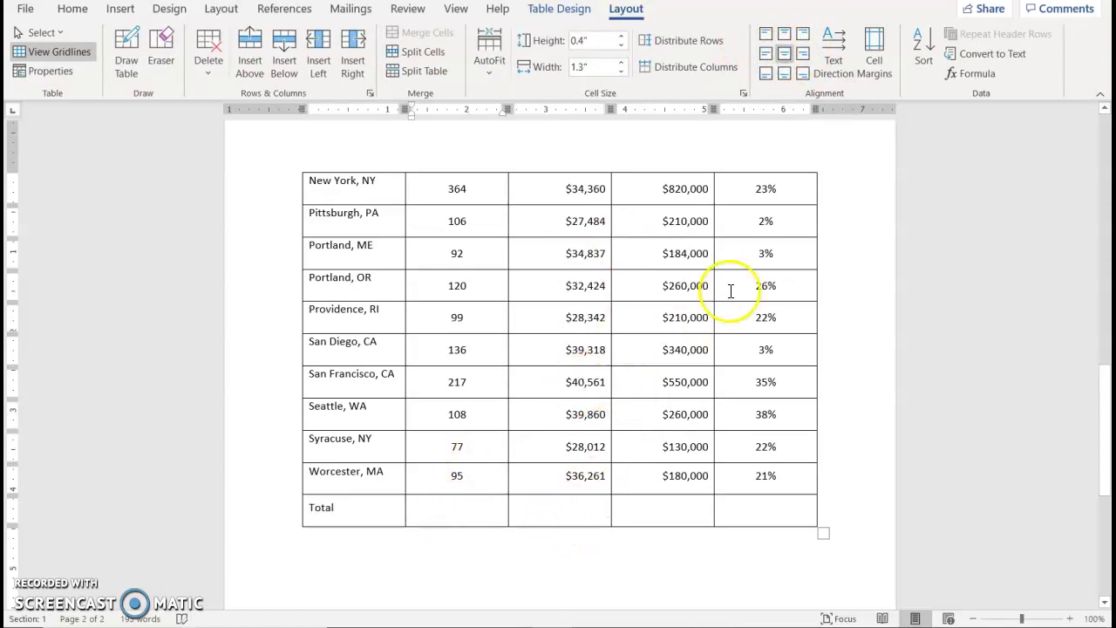
click(977, 75)
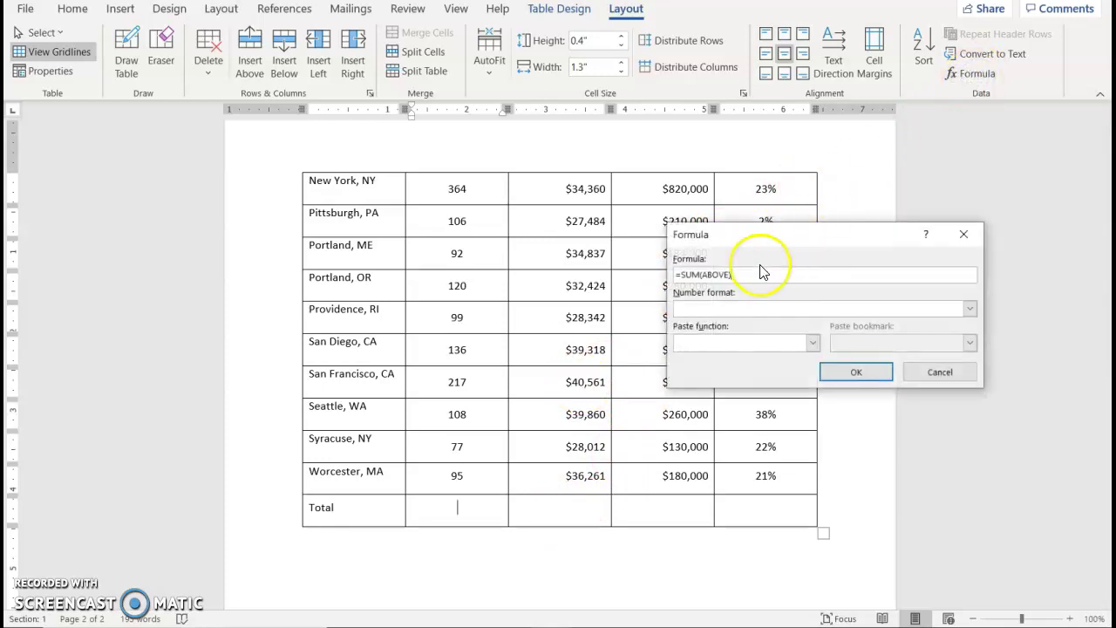
click(852, 374)
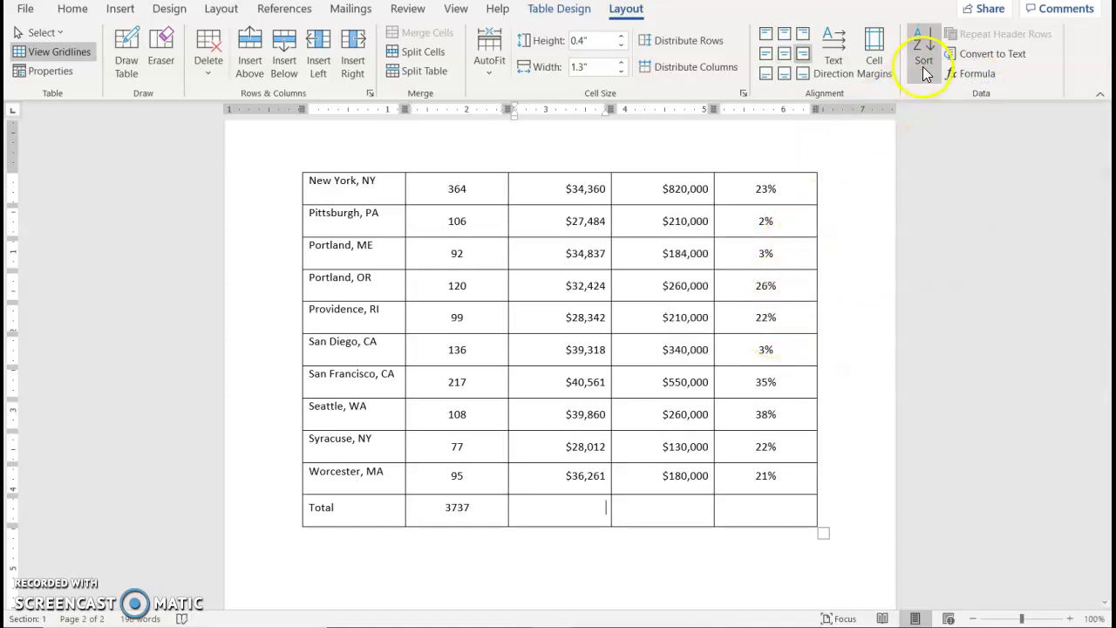
- Insert =SUM(ABOVE) in the Total row's Income cell with the $#,##0.00;($#,##0.00) number format
click(965, 75)
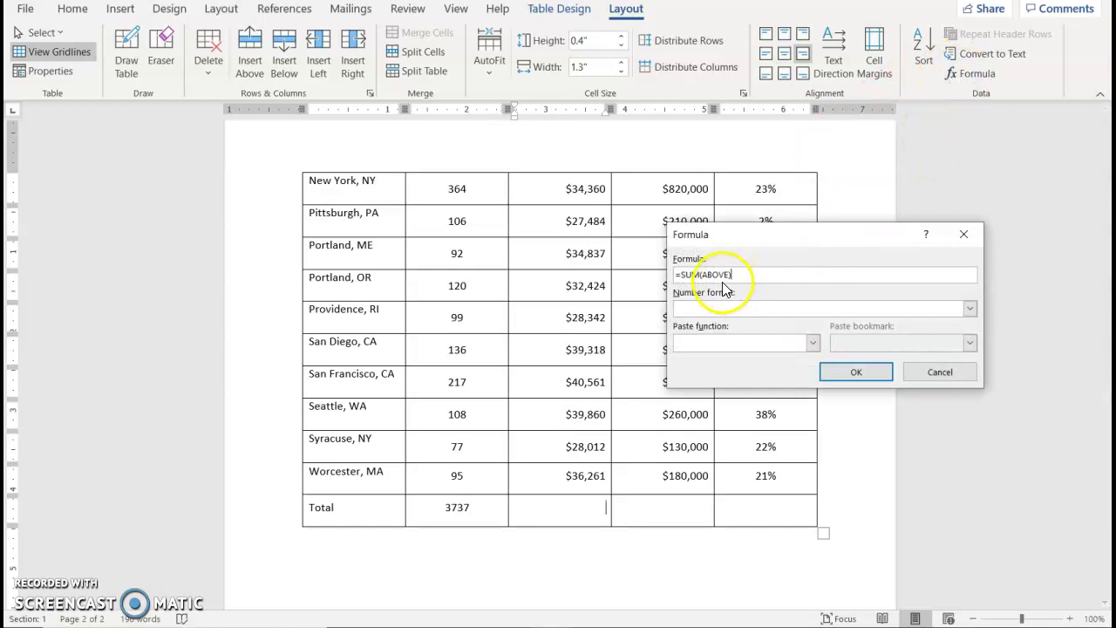
click(970, 310)
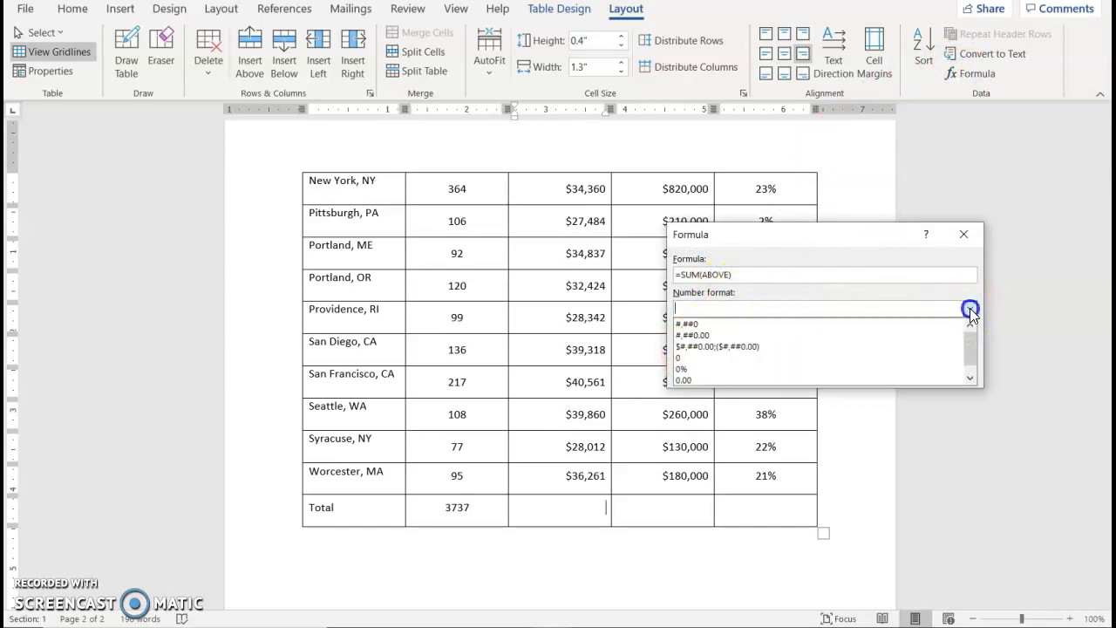
click(747, 348)
click(838, 373)
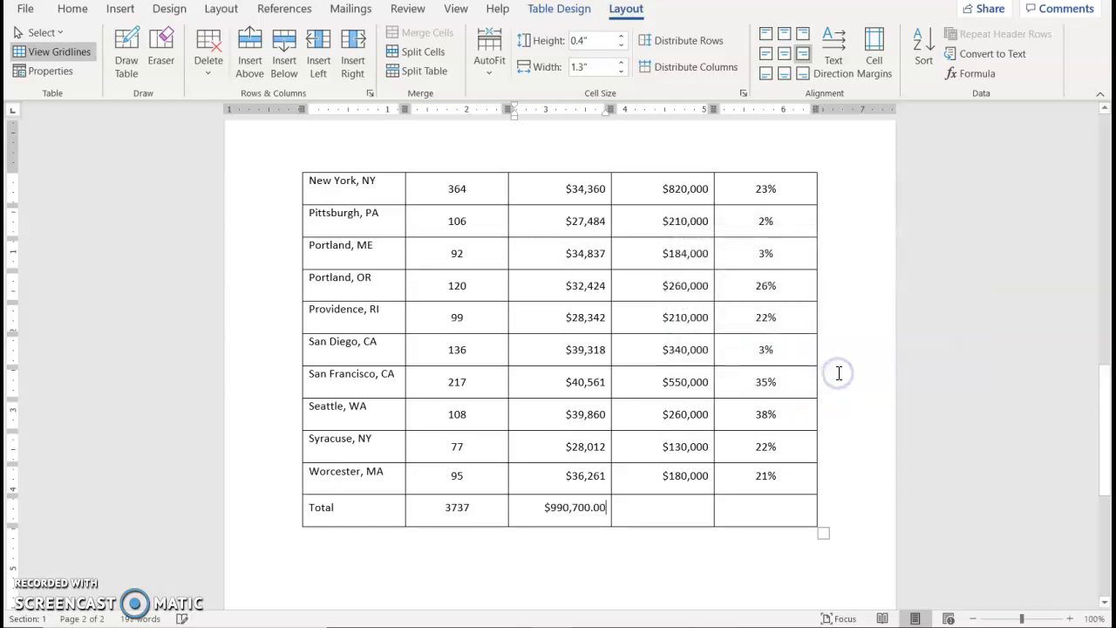
key(shift+Home)
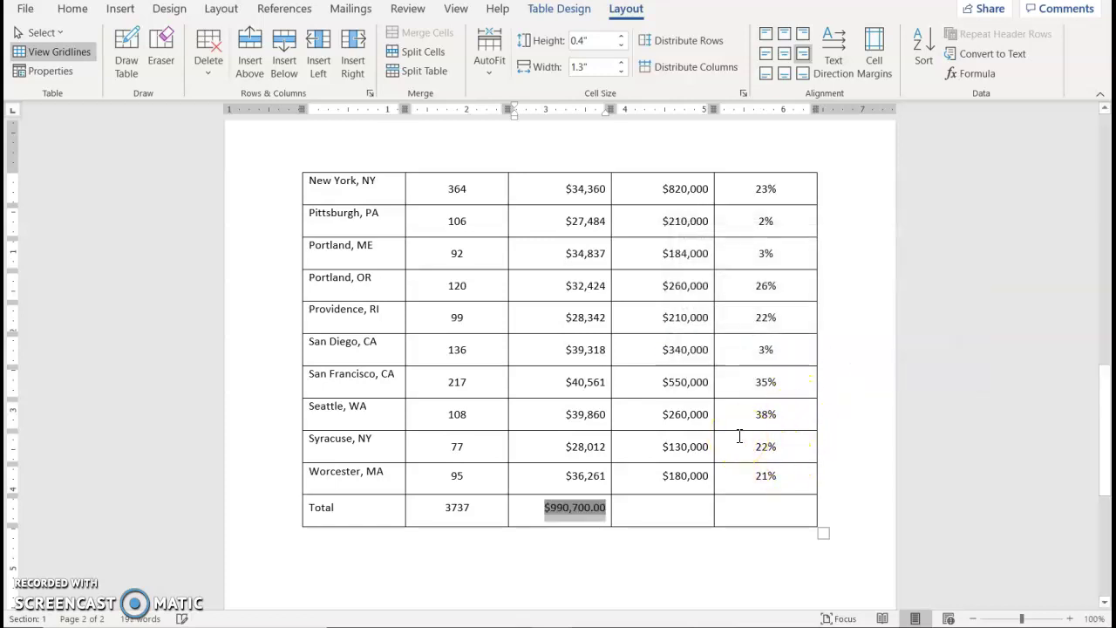
- Insert =SUM(ABOVE) in the Total row's House Cost cell with the $#,##0.00;($#,##0.00) number format
key(Tab)
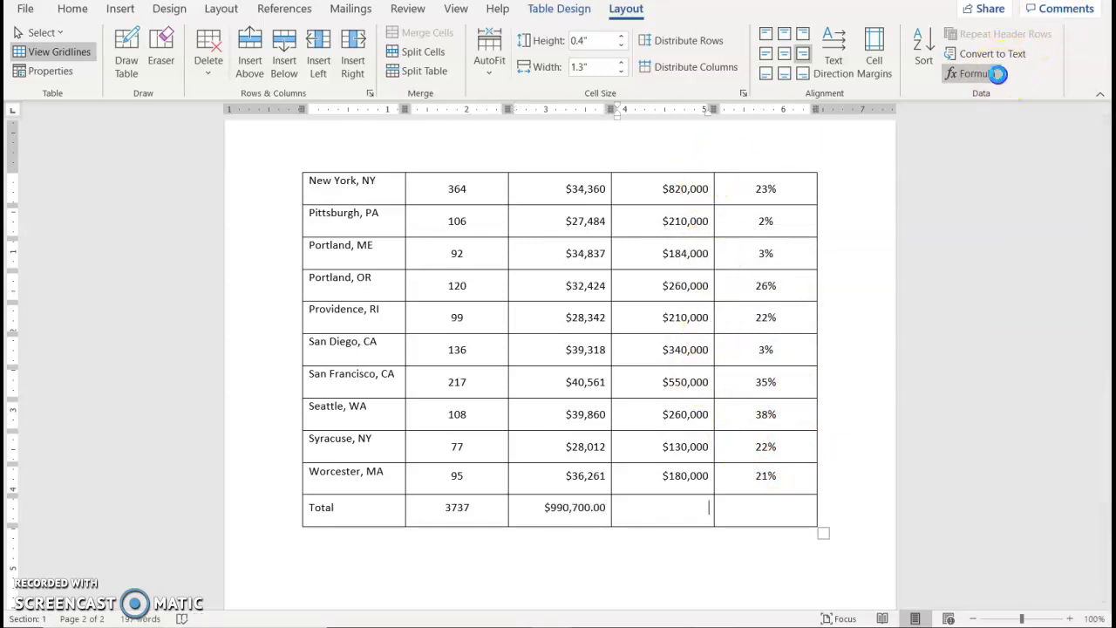
click(998, 75)
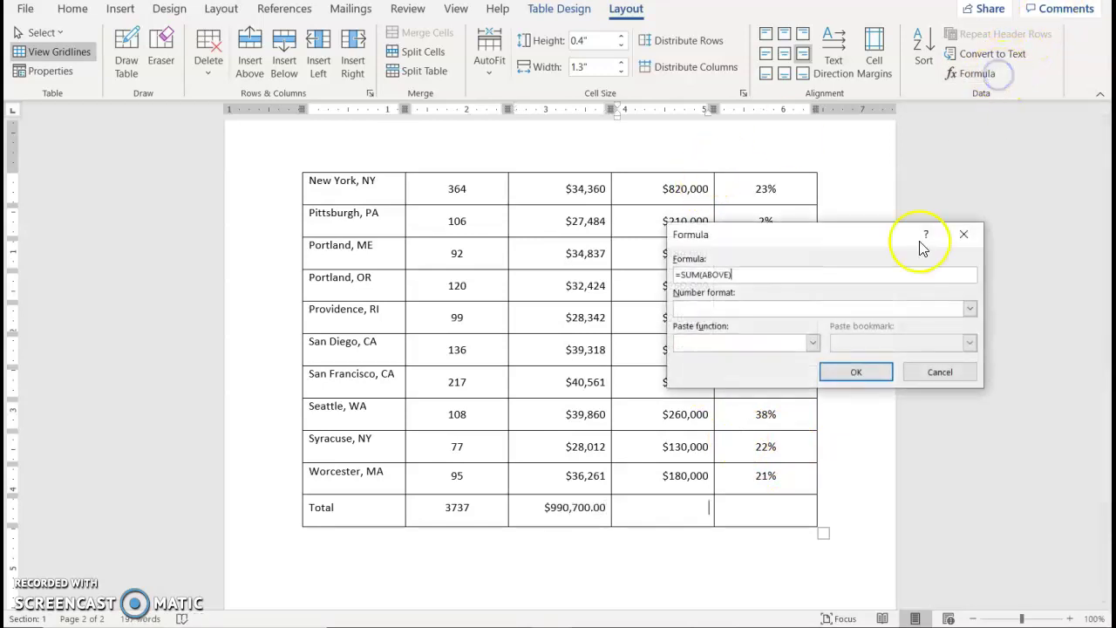
click(969, 311)
click(773, 345)
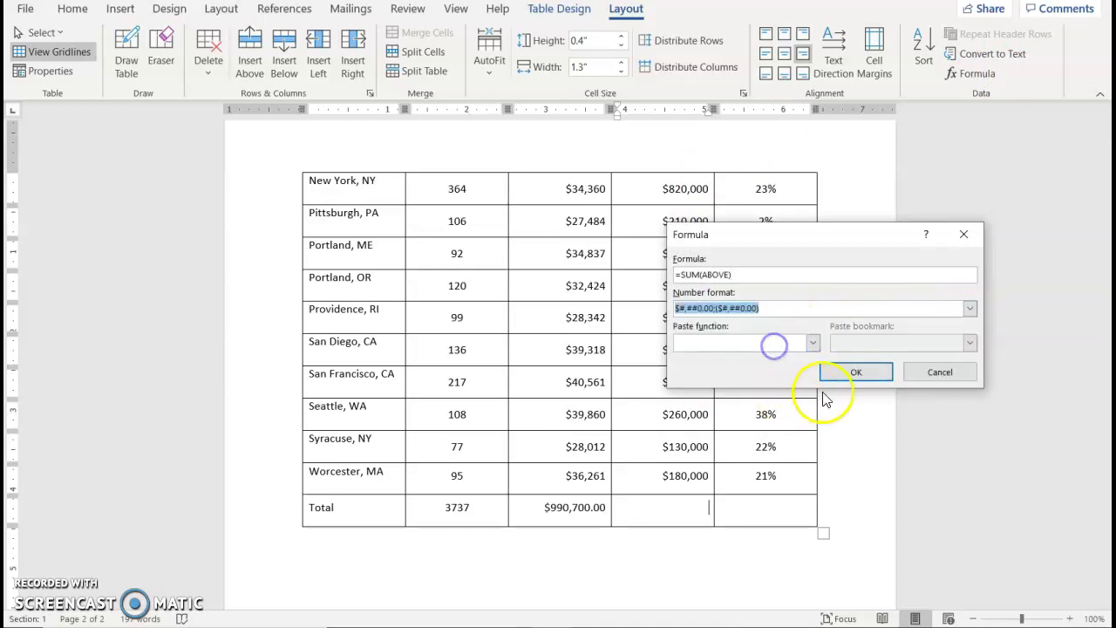
click(856, 372)
- Insert the formula =AVERAGE(ABOVE)*100 in the Total row's Degree Rate cell with the 0.00% number format
click(755, 518)
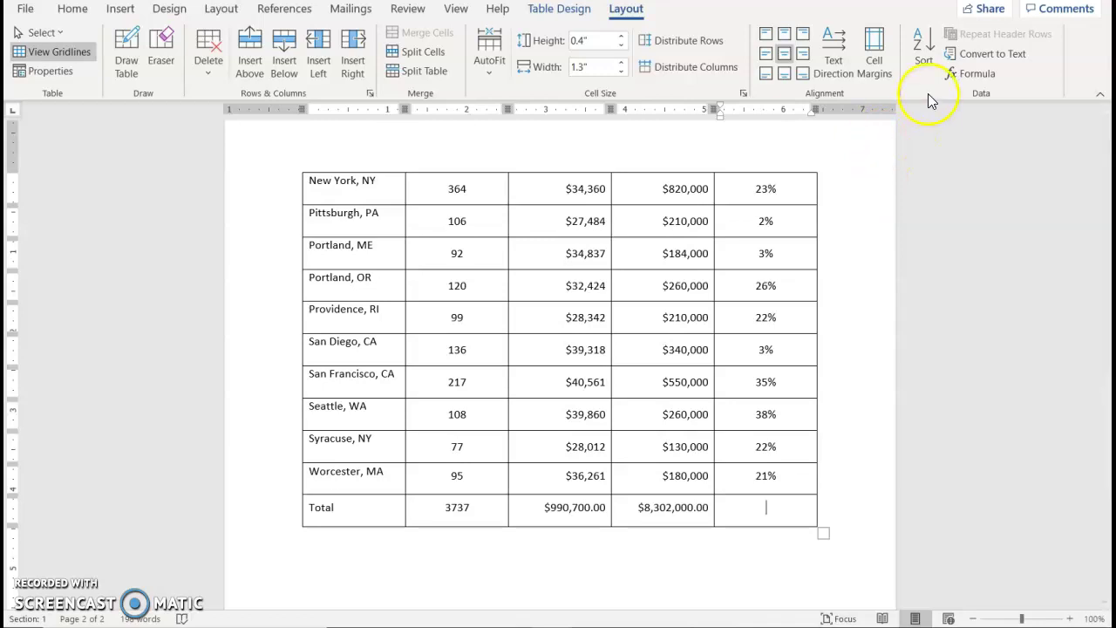
click(969, 74)
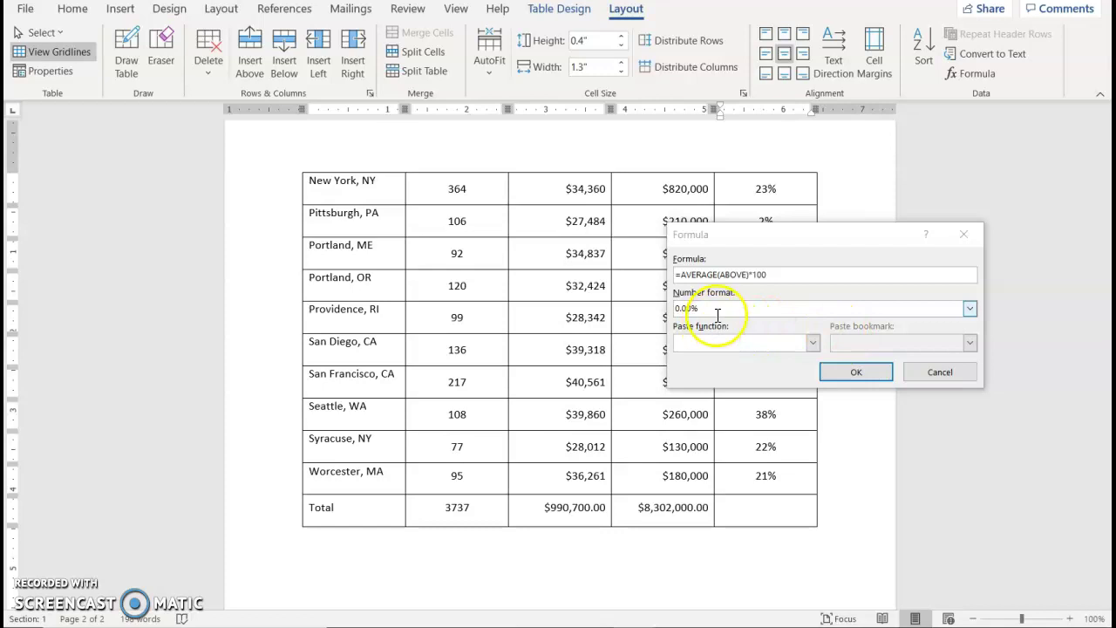
click(850, 373)
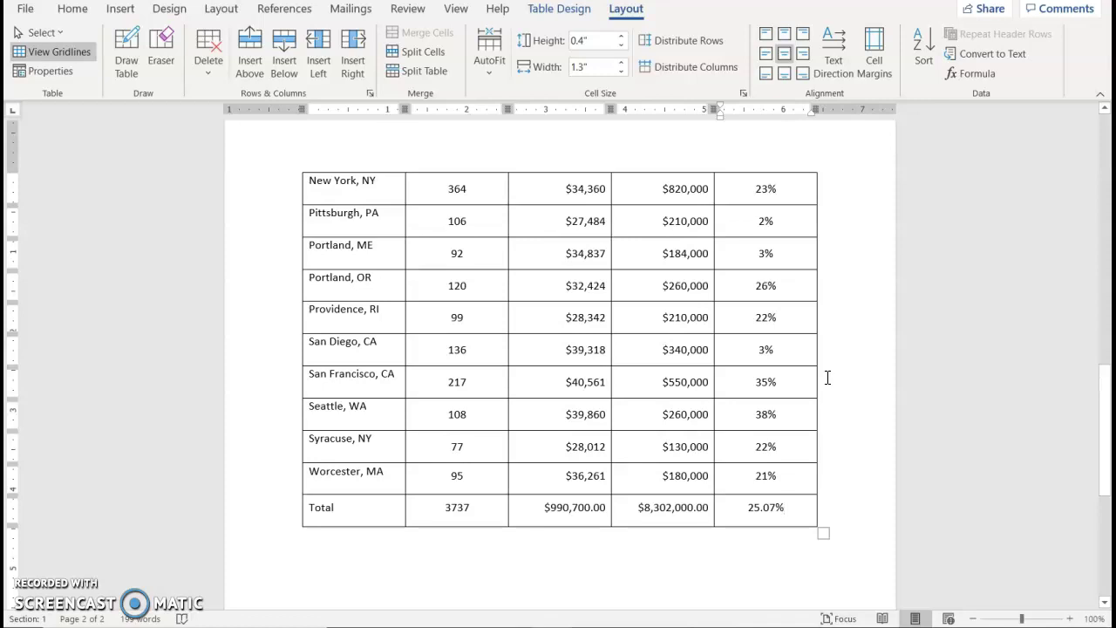
- Align all city names from Albuquerque, NM to Worcester, MA left and vertically centered in their cells
scroll(507, 501, up, 4)
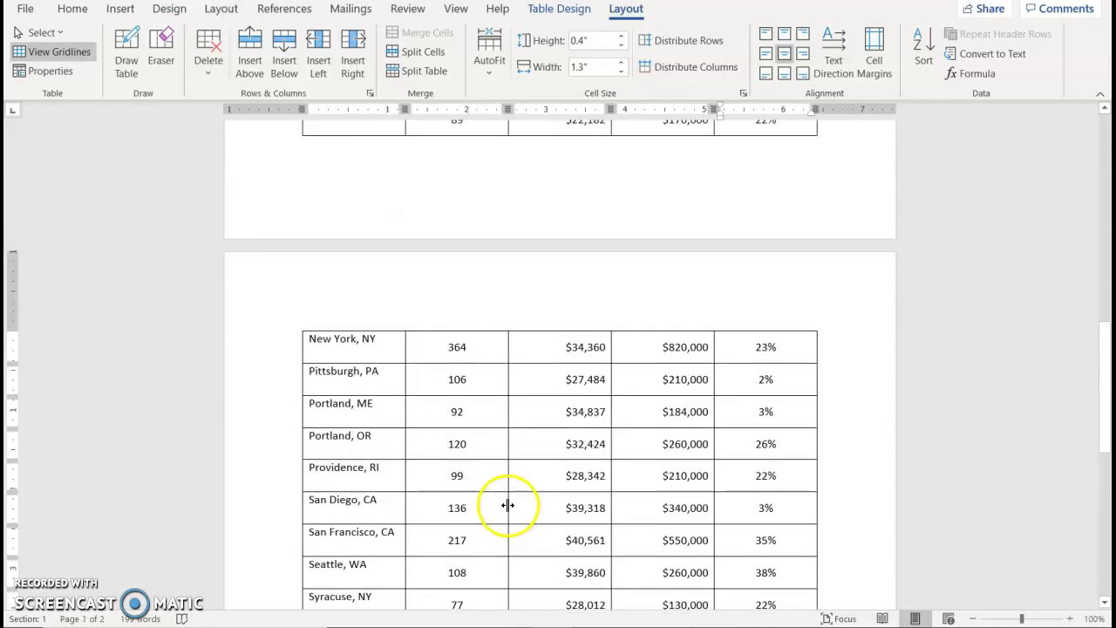
scroll(507, 506, down, 3)
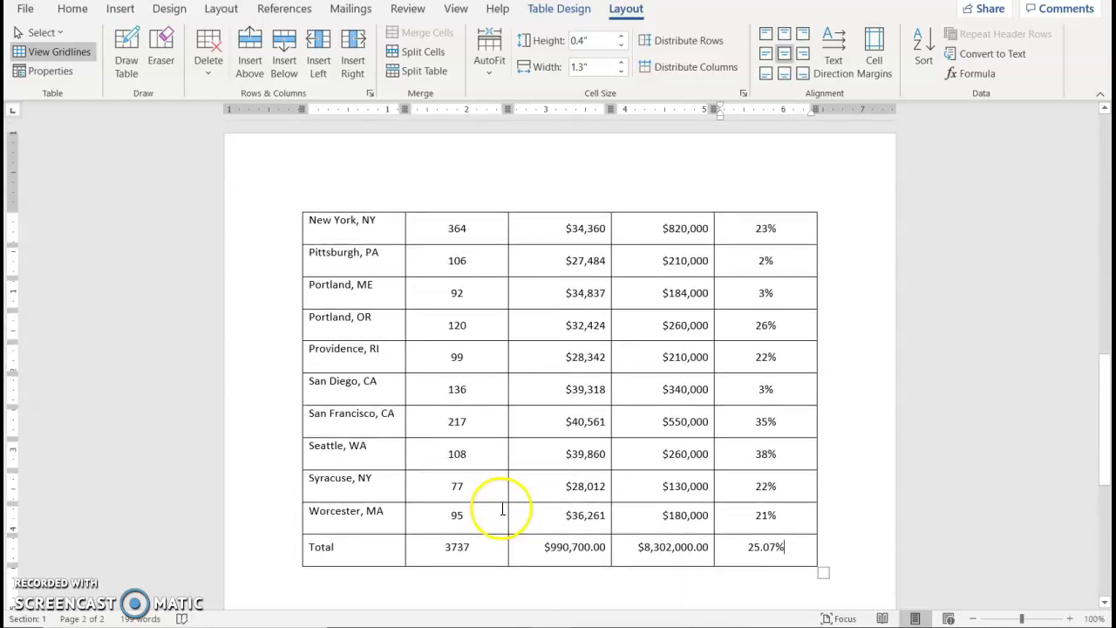
scroll(502, 510, up, 1)
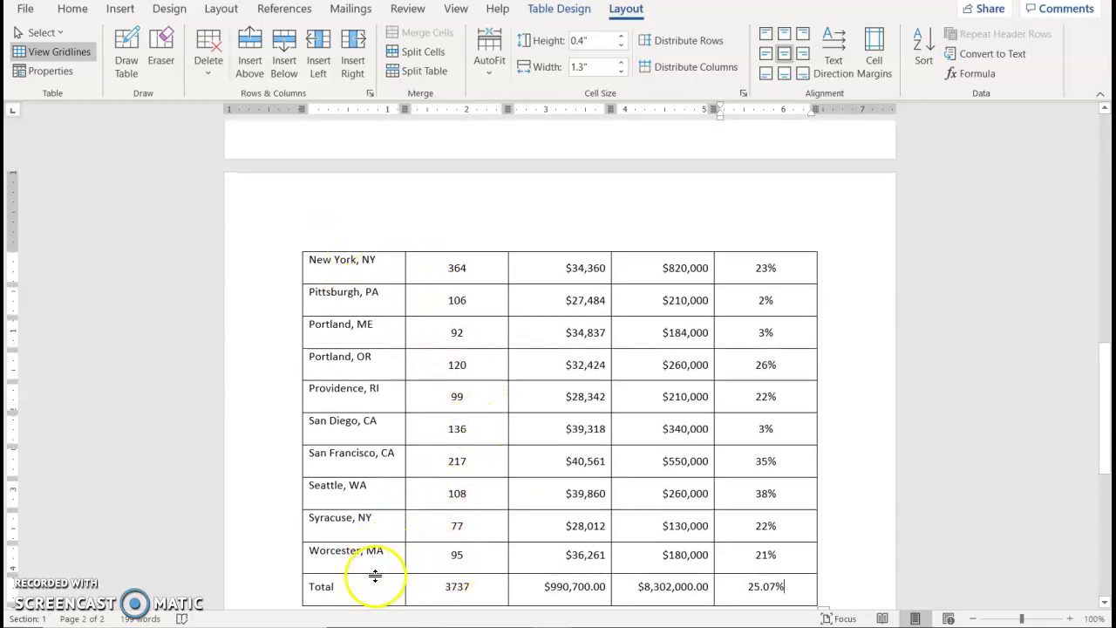
drag(369, 549, 320, 249)
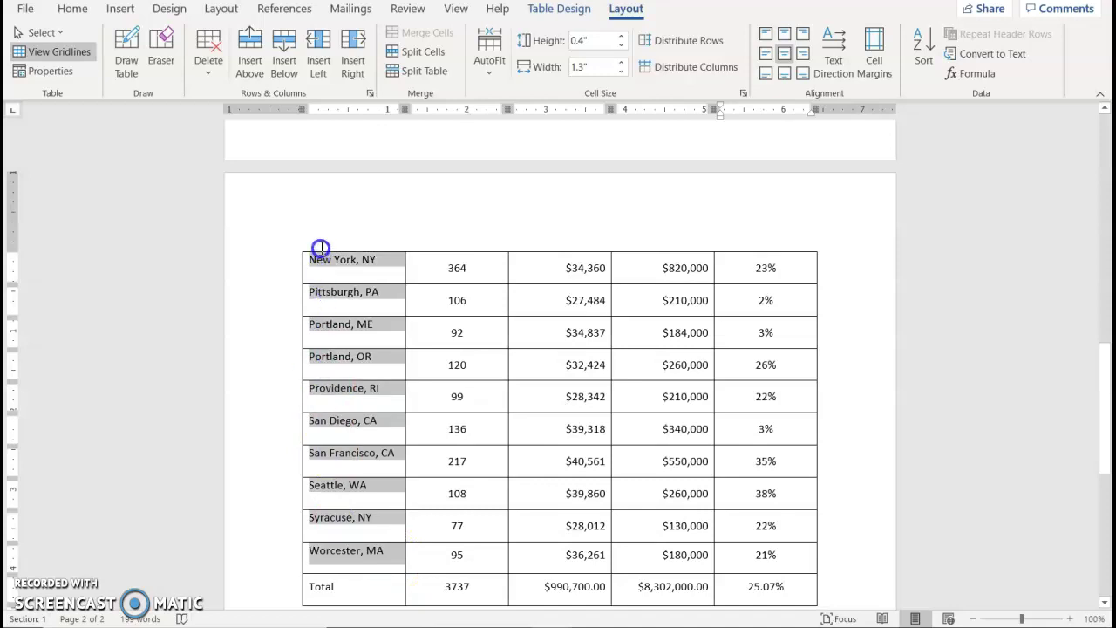
drag(304, 145, 305, 223)
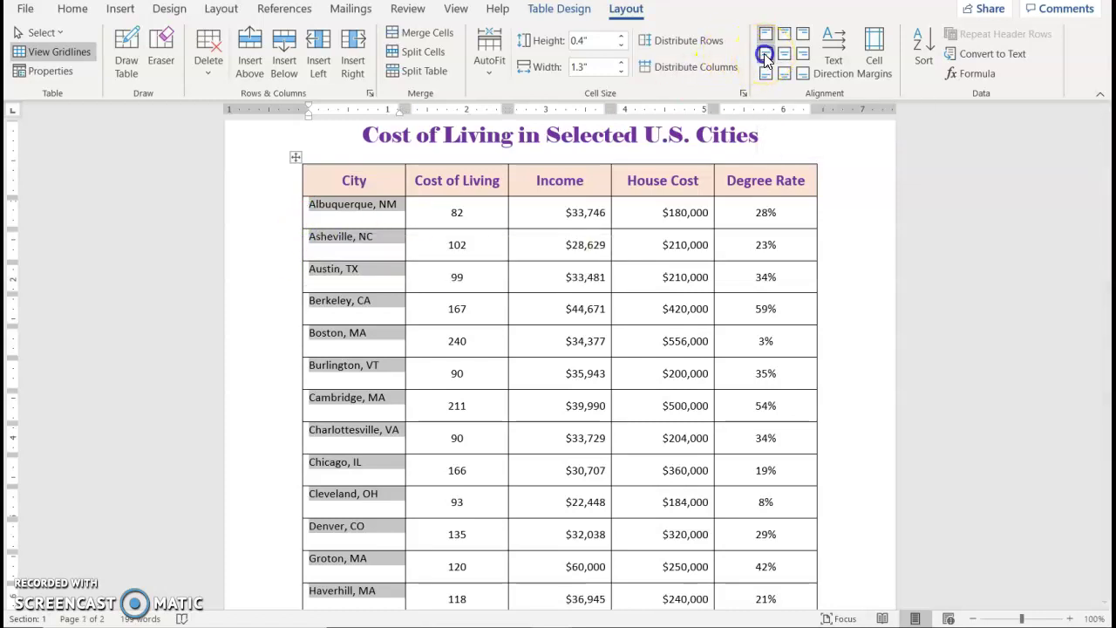
click(765, 55)
click(489, 223)
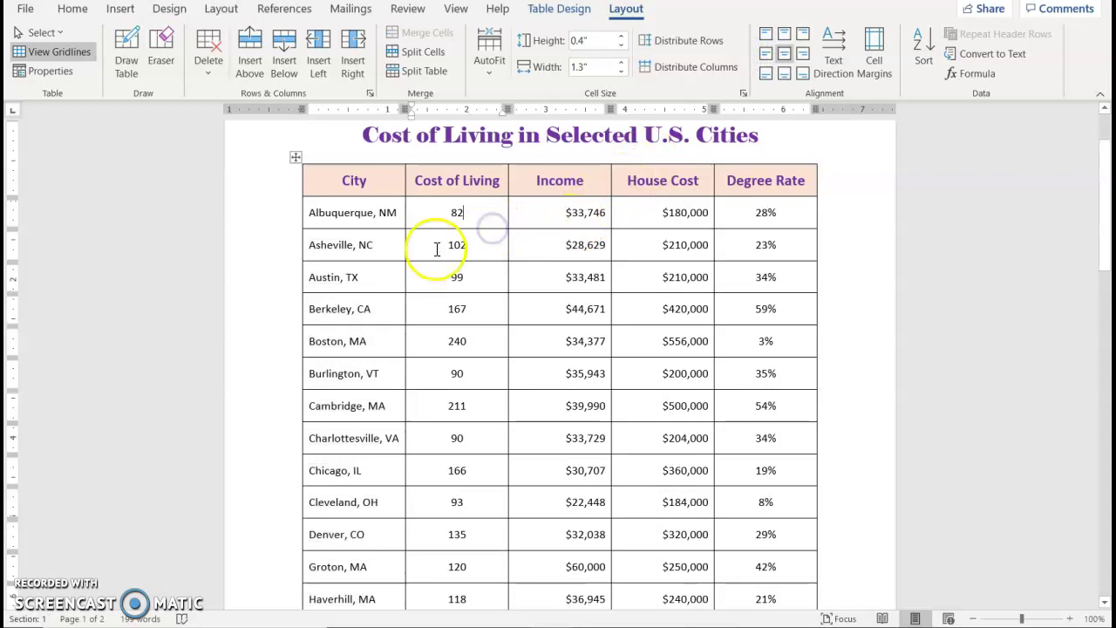
- Set the table's heading row to repeat on every page and check it above New York, NY on page 2
scroll(741, 186, down, 5)
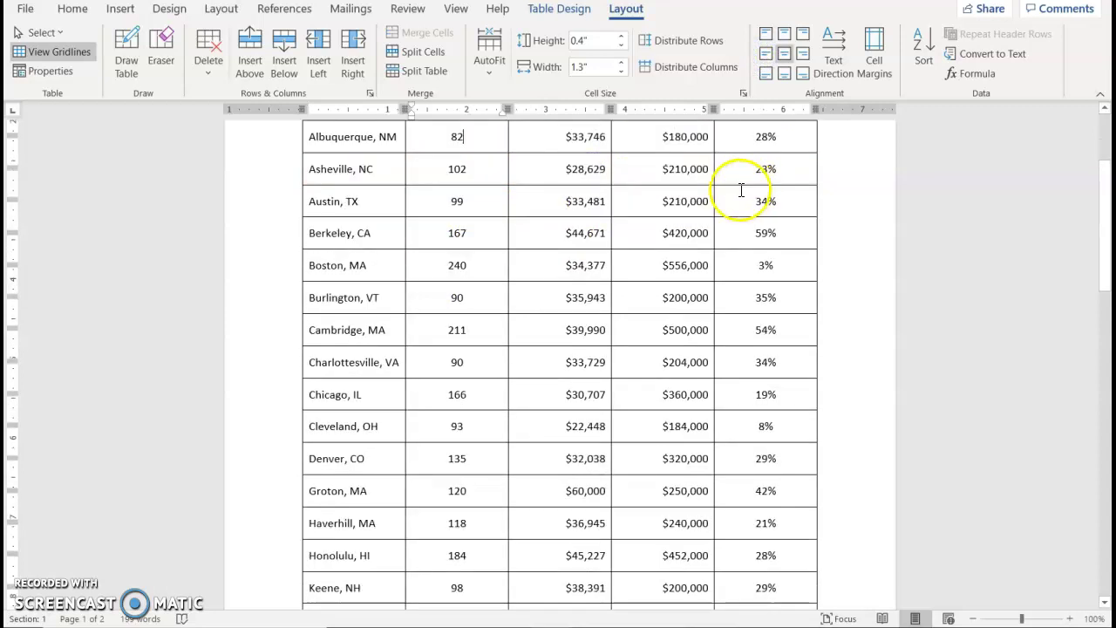
scroll(546, 391, down, 3)
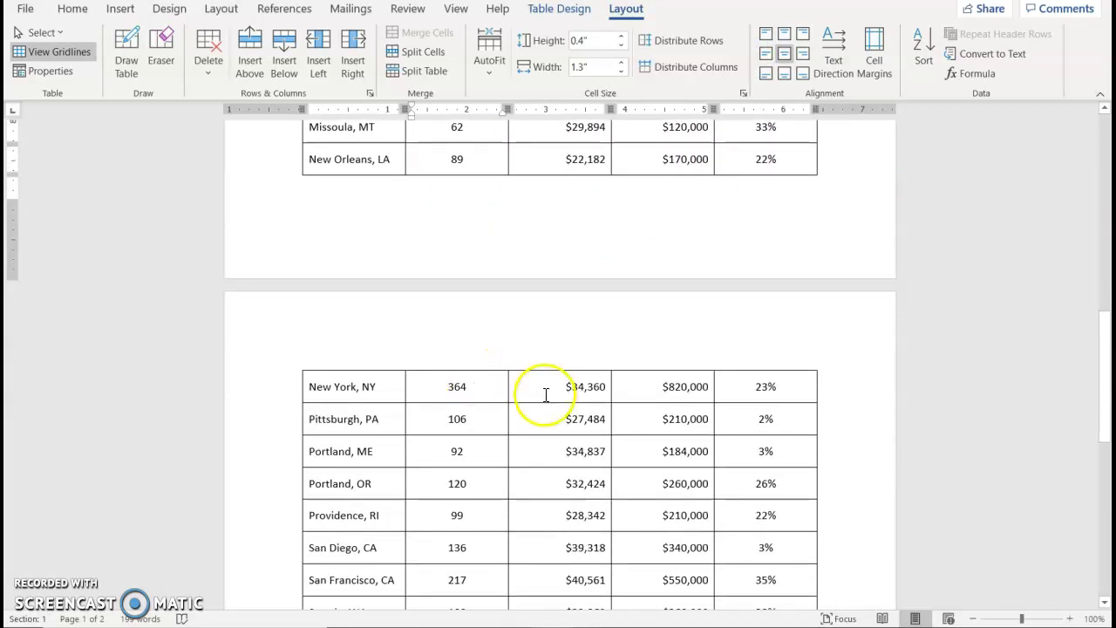
scroll(556, 385, up, 3)
scroll(557, 385, up, 6)
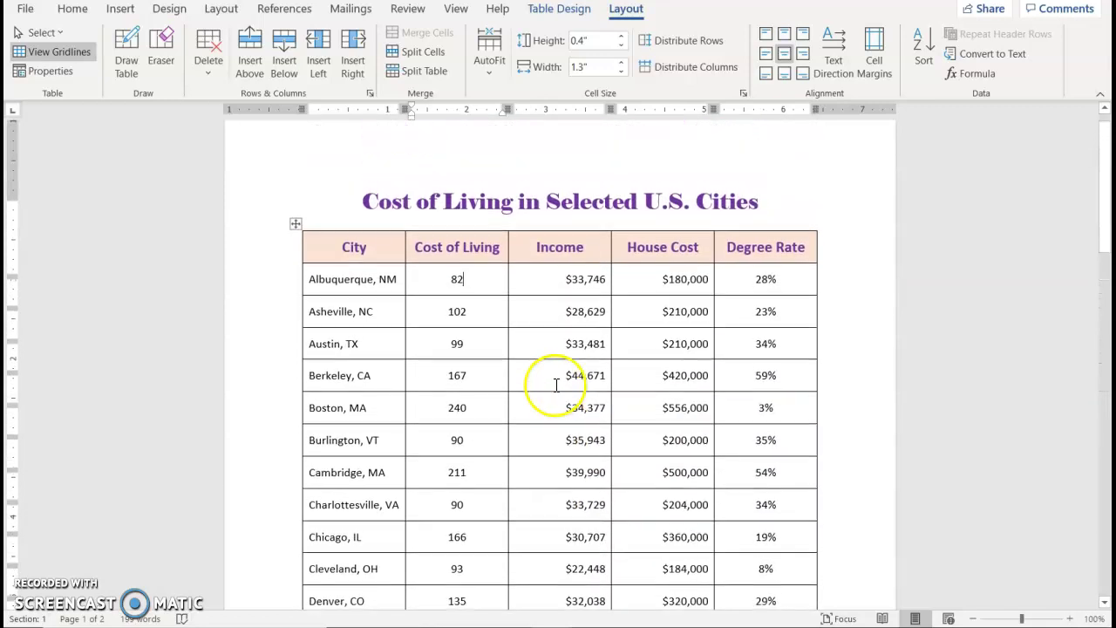
click(478, 261)
click(366, 264)
click(570, 259)
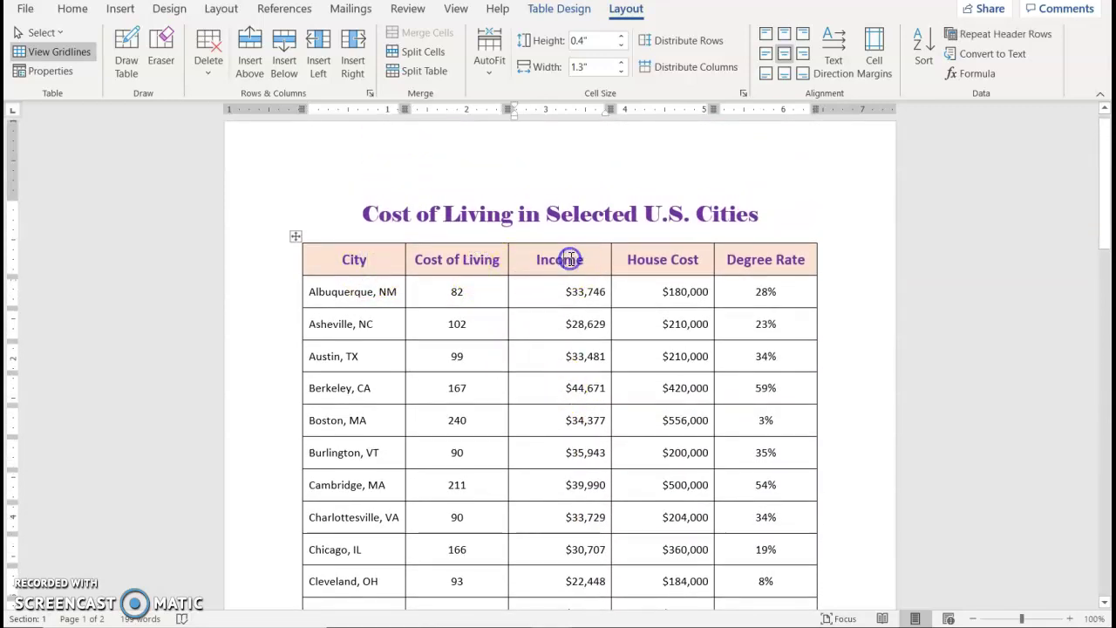
click(988, 38)
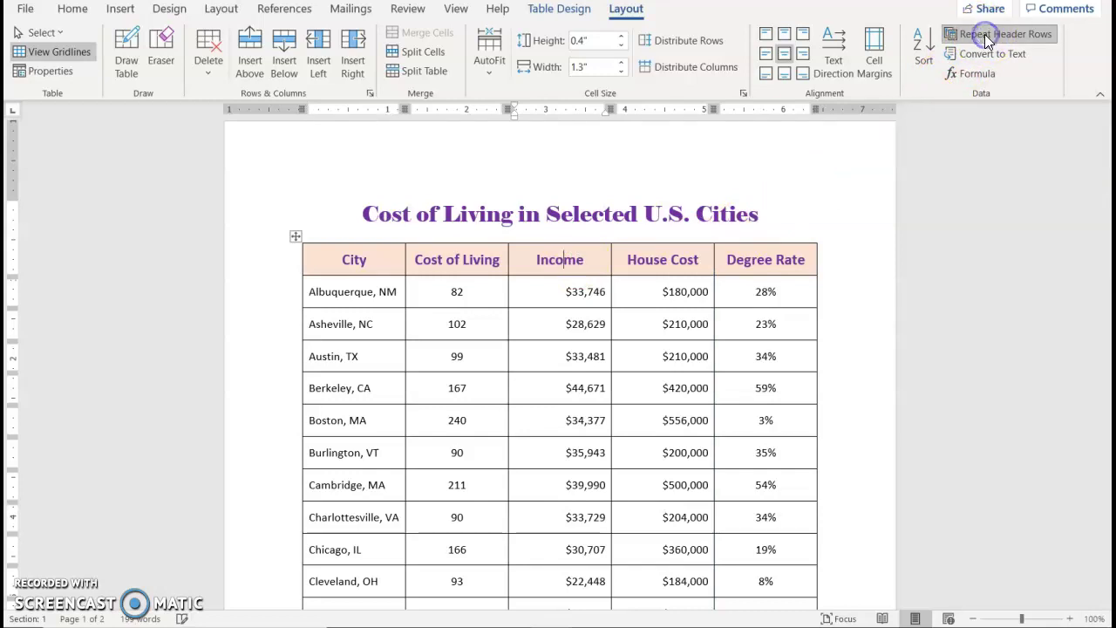
scroll(548, 402, down, 10)
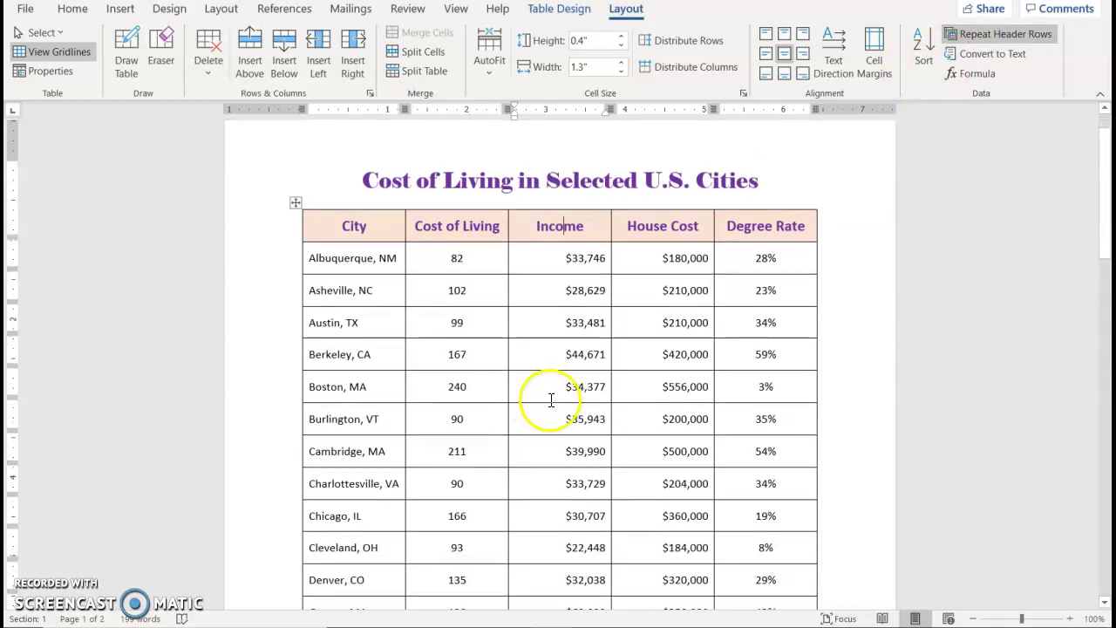
scroll(570, 411, down, 4)
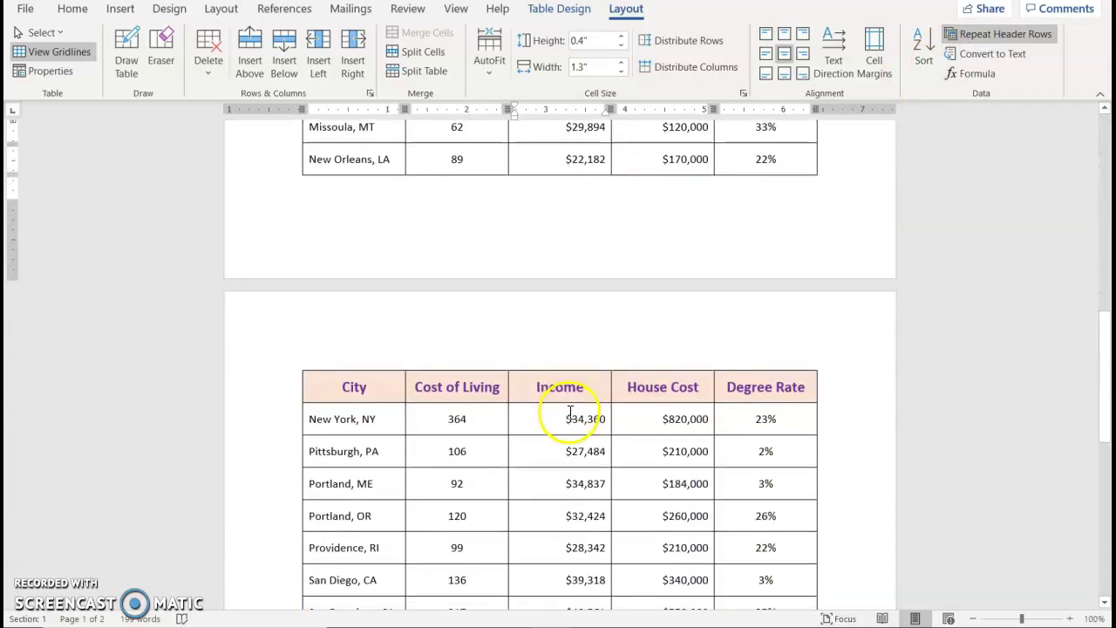